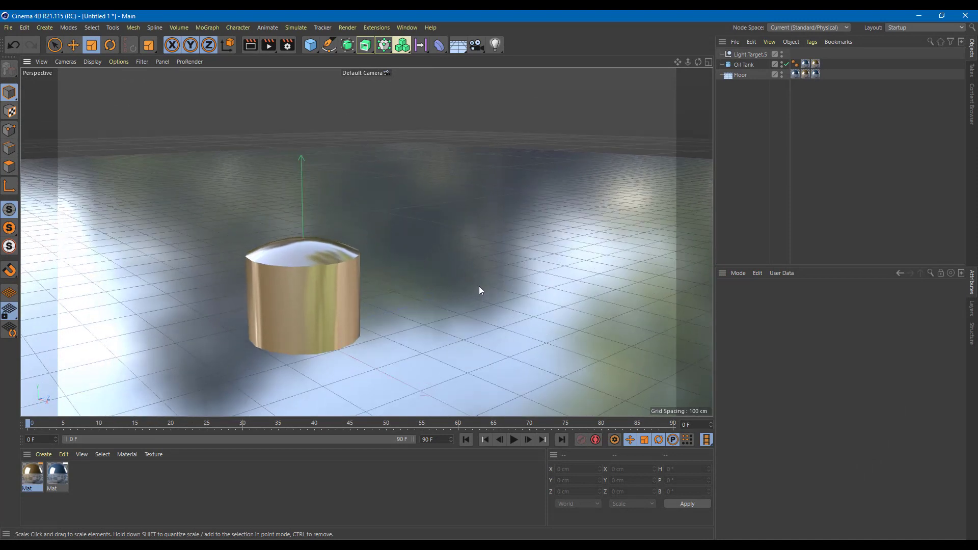
Open the Light flyout in the top toolbar to show the available light types.
{"action": "left_click", "coordinate": [502, 44]}
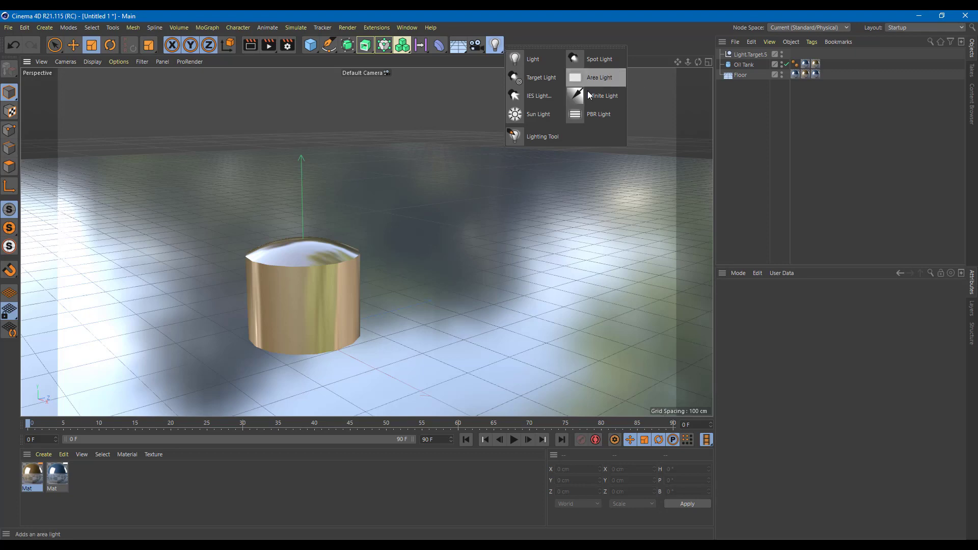
Add an omni light, raise it to Y 342.891 cm above the tank, and render a preview.
{"action": "left_click", "coordinate": [534, 60]}
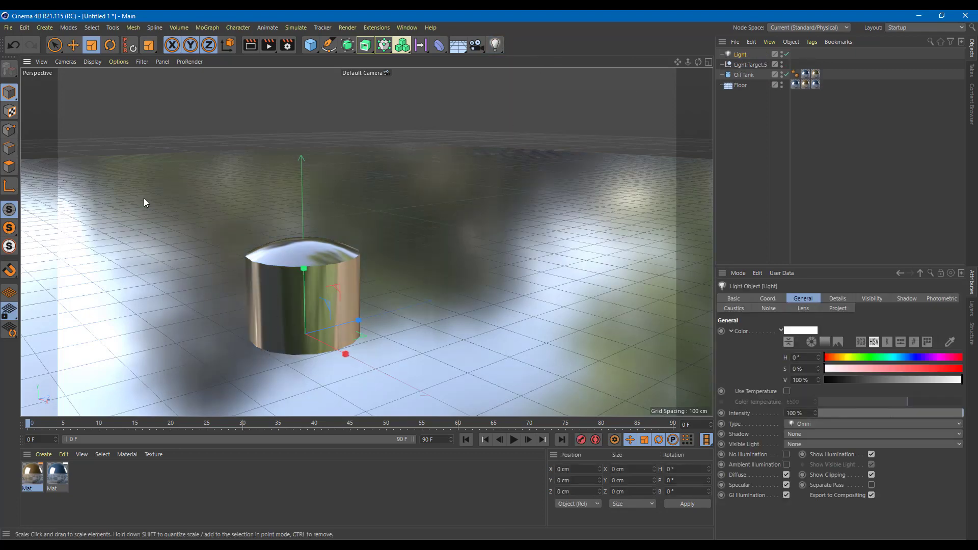
{"action": "left_click", "coordinate": [54, 44]}
{"action": "left_click_drag", "start_coordinate": [305, 288], "coordinate": [301, 155]}
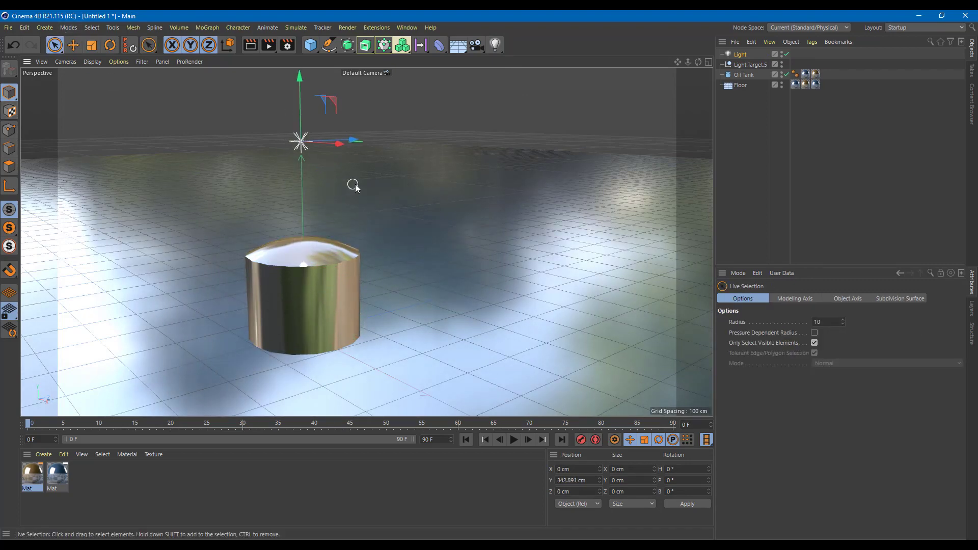
{"action": "middle_click_drag", "start_coordinate": [353, 185], "coordinate": [427, 196], "text": "alt"}
{"action": "key", "text": "ctrl+r"}
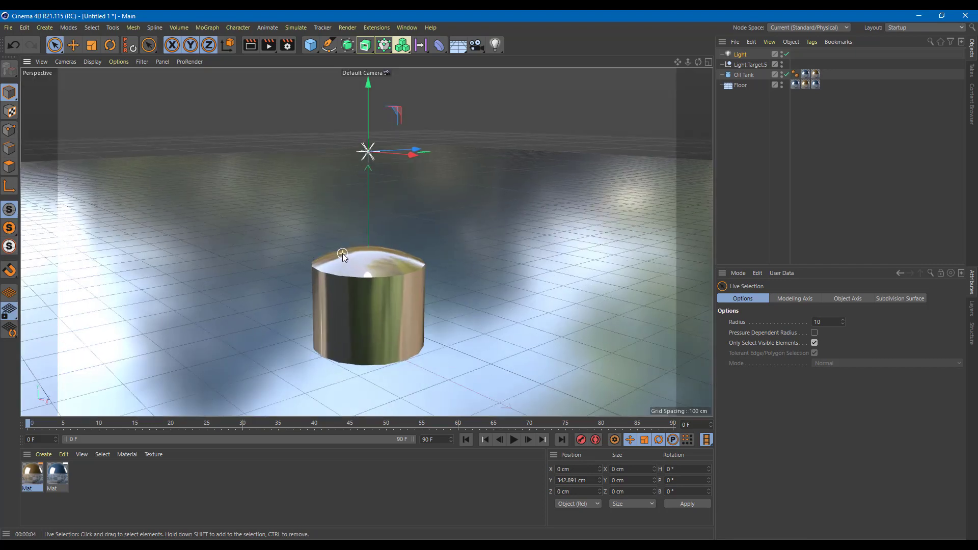
{"action": "key", "text": "ctrl+r"}
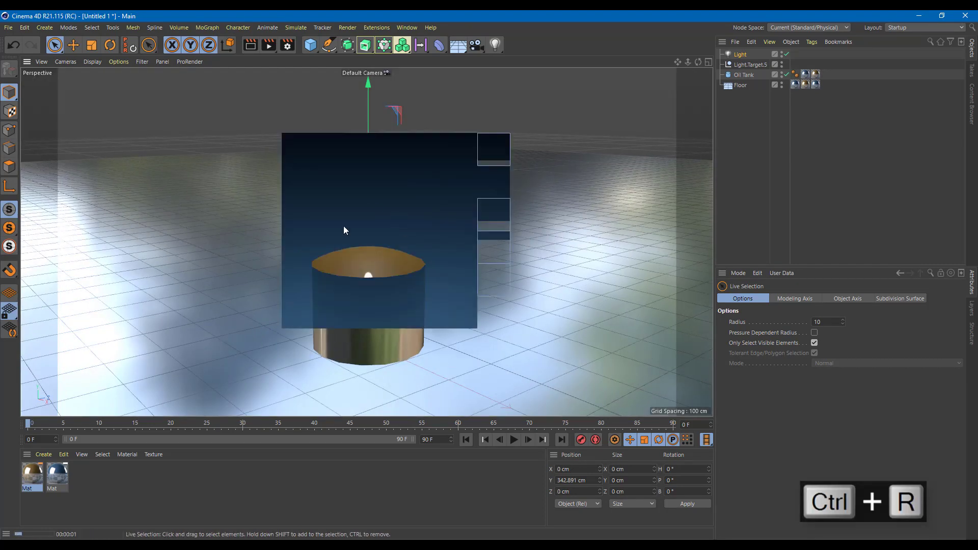
Draw an interactive render region spanning floor, tank and light, then select Light.Target.5.
{"action": "left_click_drag", "start_coordinate": [423, 249], "coordinate": [325, 62], "text": "alt"}
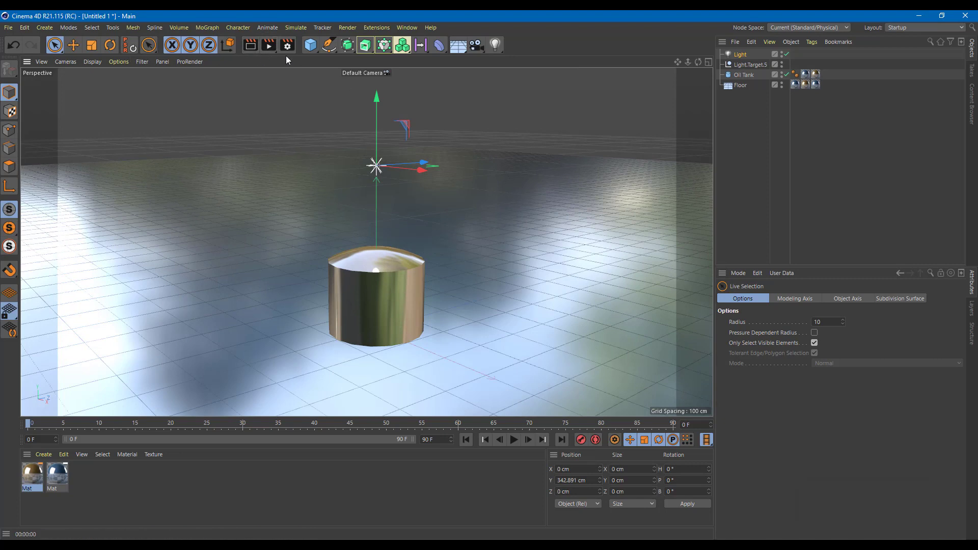
{"action": "left_click_drag", "start_coordinate": [270, 47], "coordinate": [345, 277]}
{"action": "left_click_drag", "start_coordinate": [366, 329], "coordinate": [366, 379]}
{"action": "left_click_drag", "start_coordinate": [367, 155], "coordinate": [367, 133]}
{"action": "left_click", "coordinate": [745, 54]}
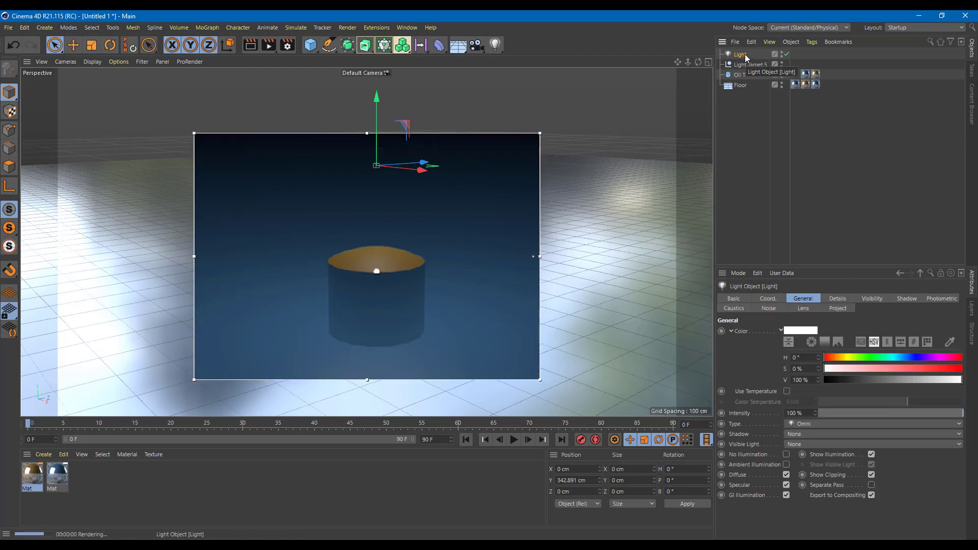
{"action": "left_click", "coordinate": [747, 65]}
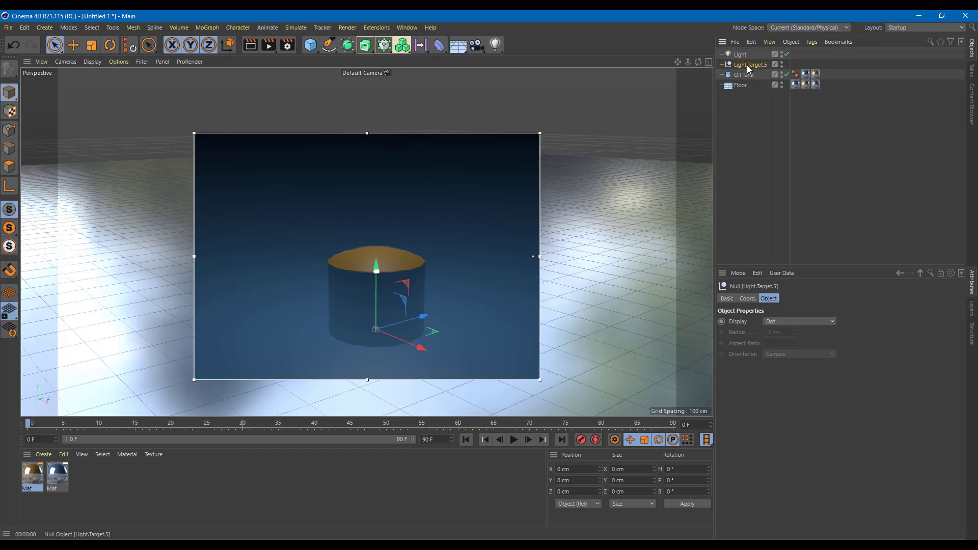
Delete the leftover Light.Target.5 null and reselect the Light.
{"action": "key", "text": "Delete"}
{"action": "left_click", "coordinate": [739, 55]}
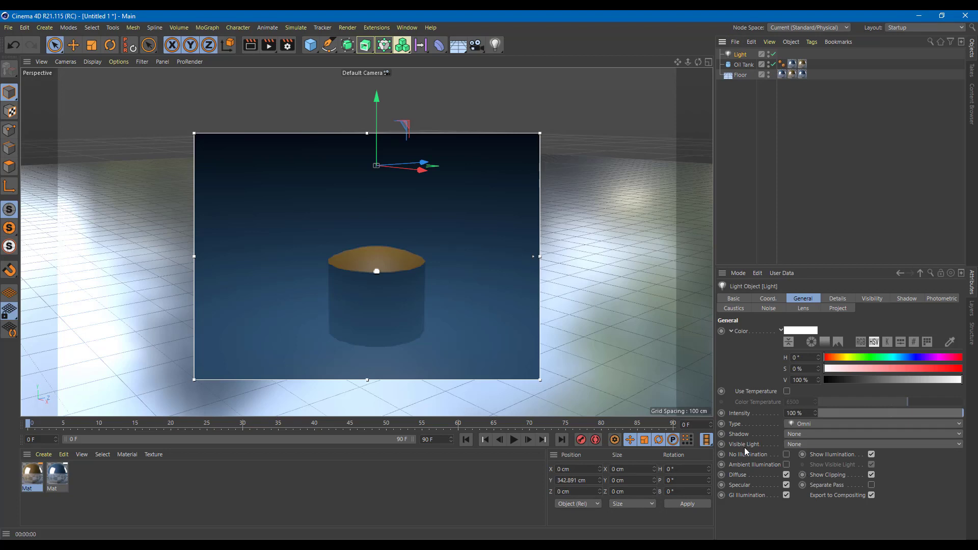
Set the light's Shadow type to Area for a soft shadow under the tank.
{"action": "left_click", "coordinate": [805, 435]}
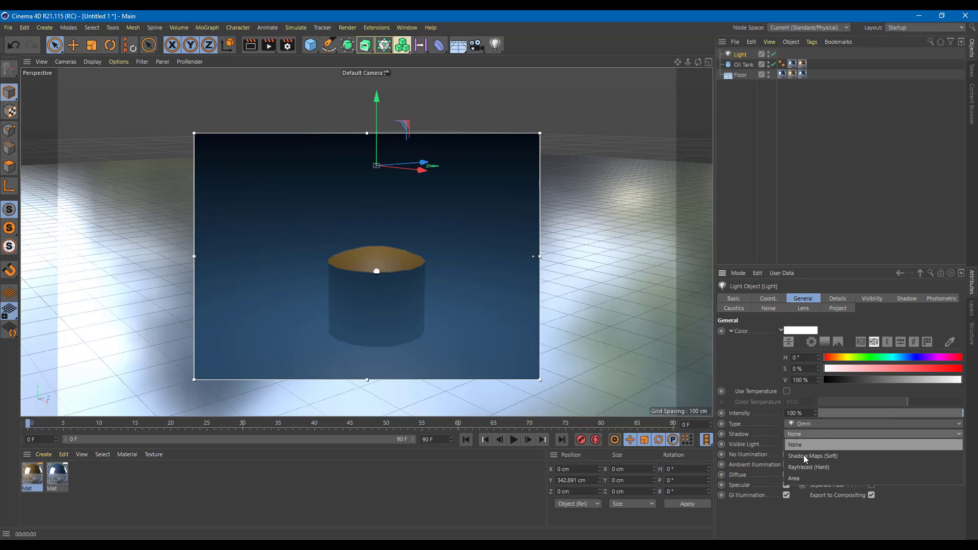
{"action": "left_click", "coordinate": [820, 478]}
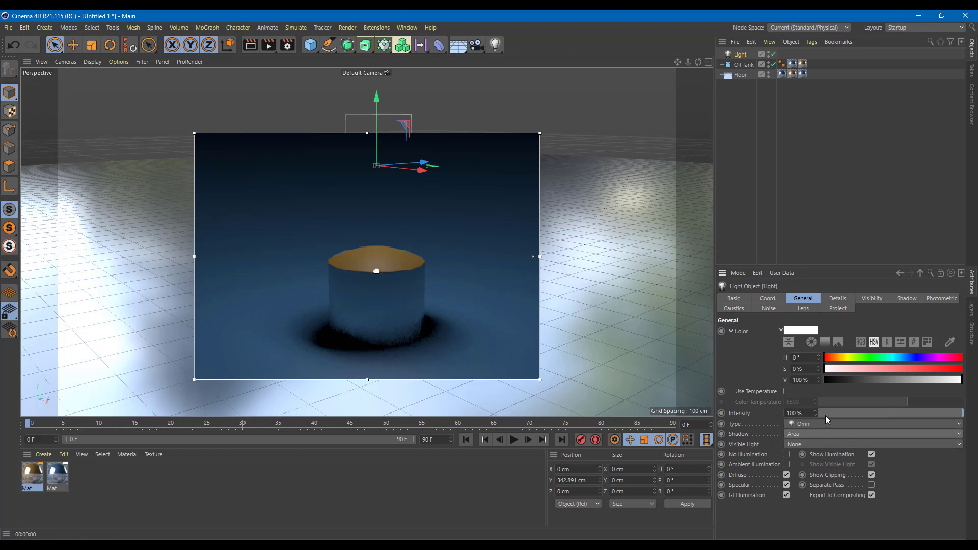
{"action": "left_click", "coordinate": [805, 445]}
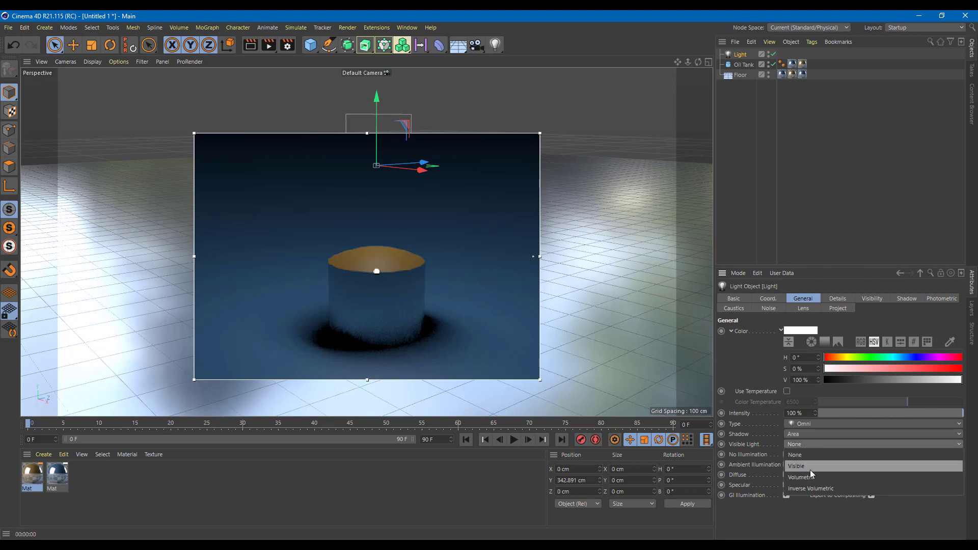
Compare Visible and Volumetric for the light's Visible Light setting, leaving it on Volumetric.
{"action": "left_click", "coordinate": [810, 469]}
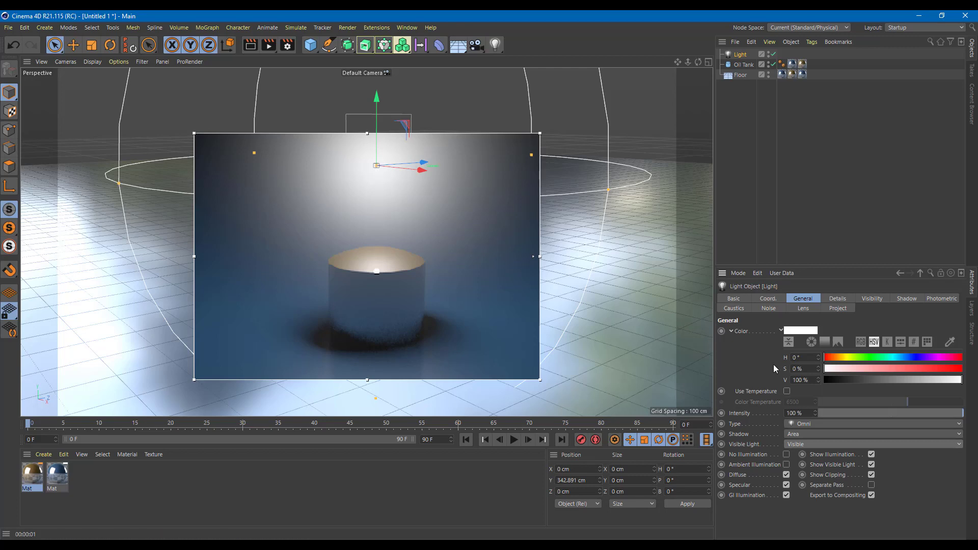
{"action": "left_click", "coordinate": [809, 444]}
{"action": "left_click", "coordinate": [811, 479]}
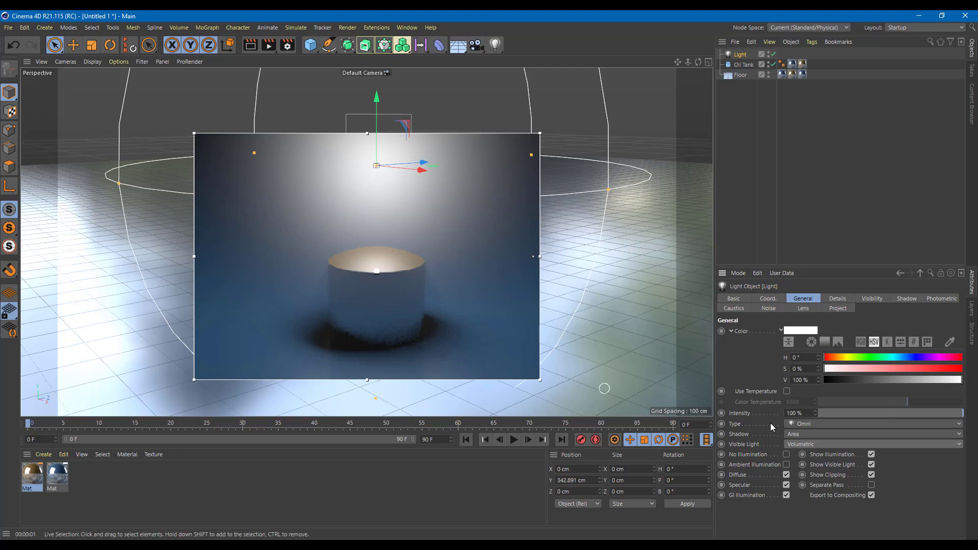
{"action": "left_click", "coordinate": [803, 444]}
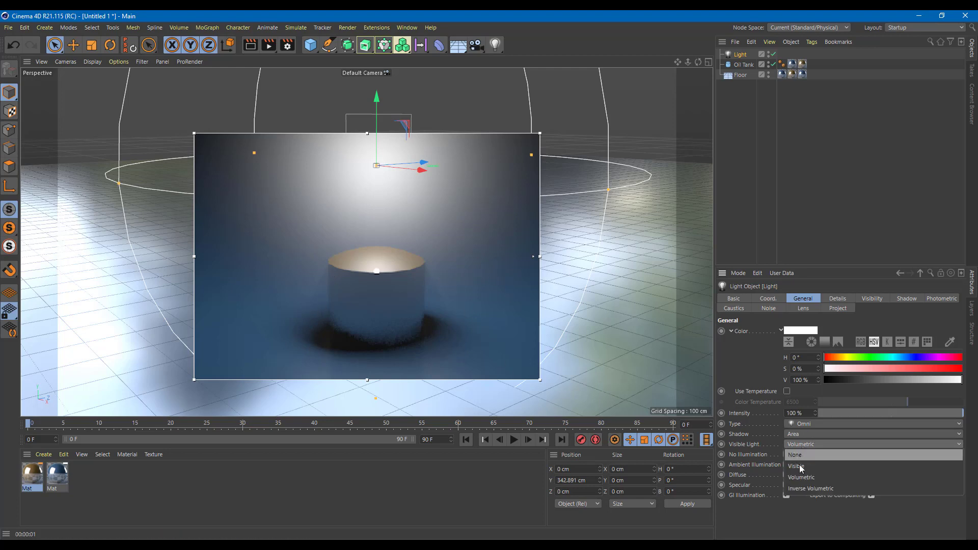
{"action": "left_click", "coordinate": [799, 468]}
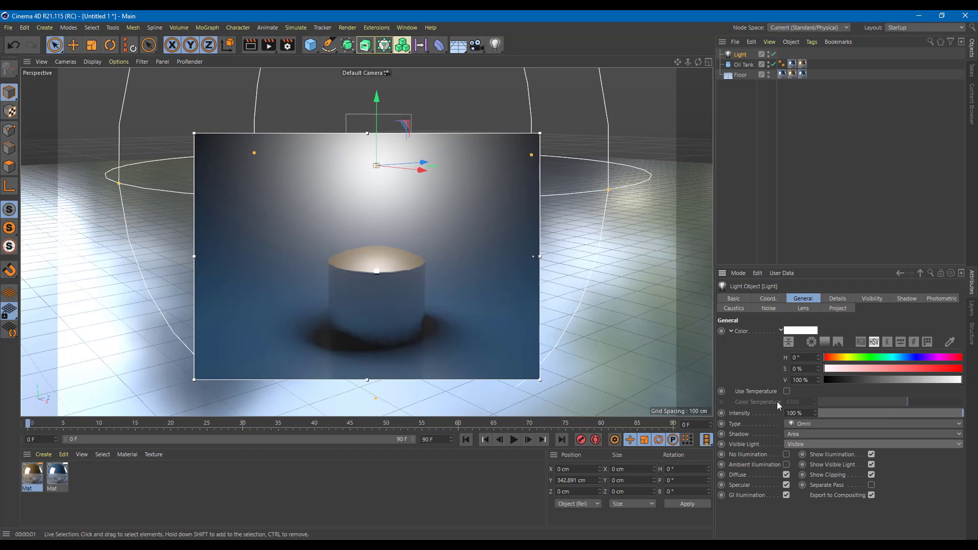
{"action": "left_click", "coordinate": [808, 445]}
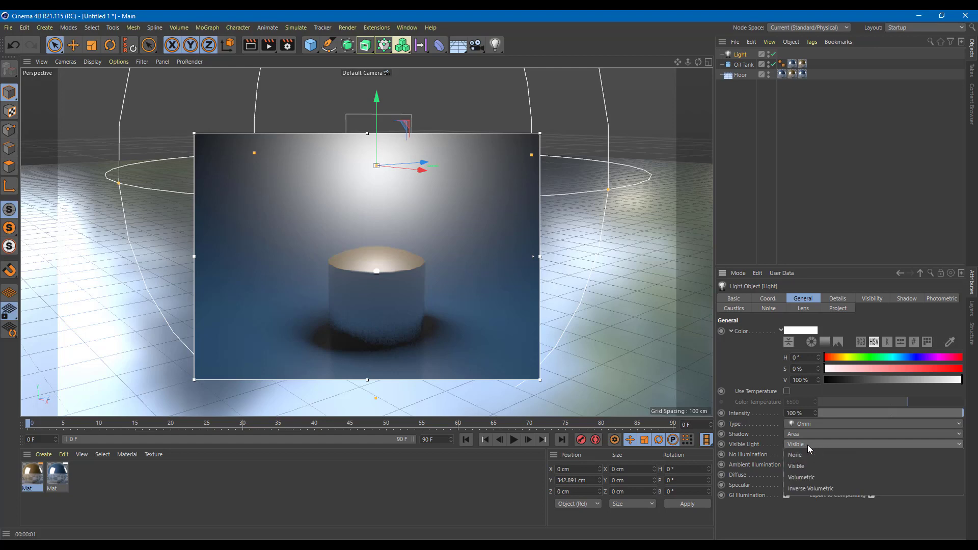
{"action": "left_click", "coordinate": [805, 479]}
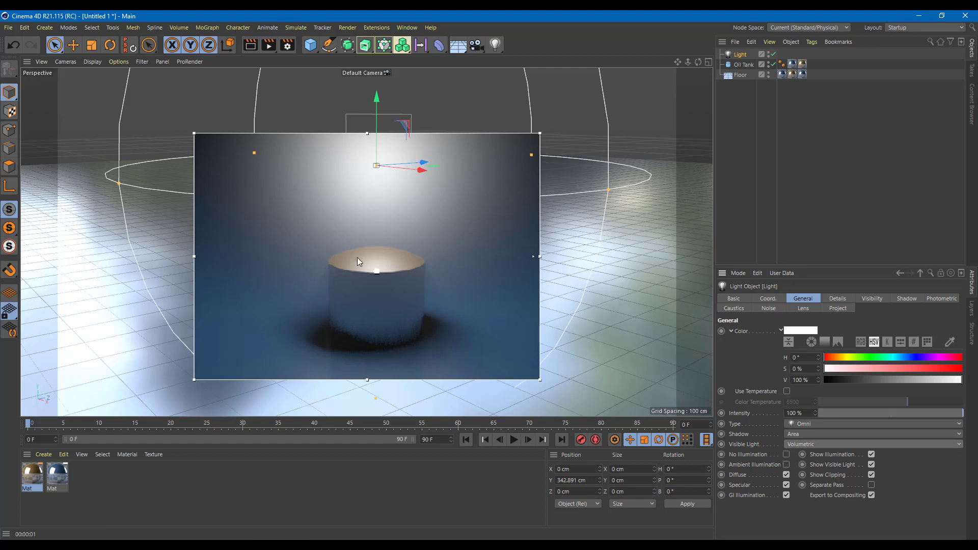
Move the light forward and down to Y 179.164 cm, Z 168.077 cm, then reselect it alone.
{"action": "left_click_drag", "start_coordinate": [415, 164], "coordinate": [472, 161]}
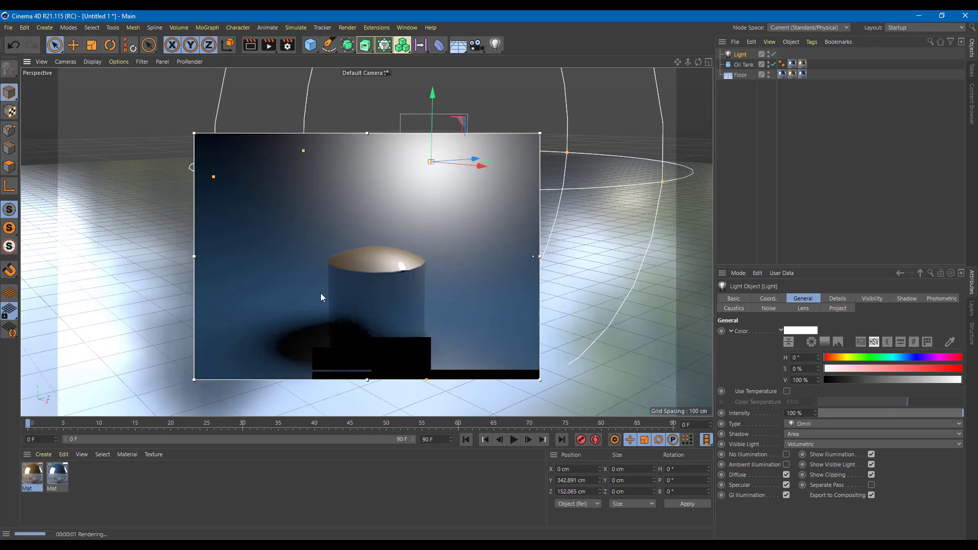
{"action": "left_click_drag", "start_coordinate": [433, 119], "coordinate": [445, 185]}
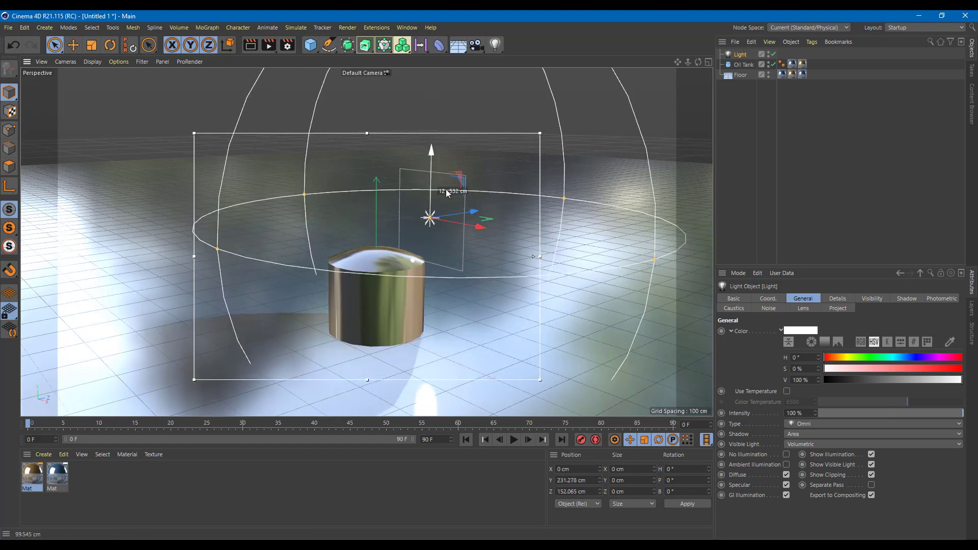
{"action": "left_click", "coordinate": [447, 195], "text": "shift"}
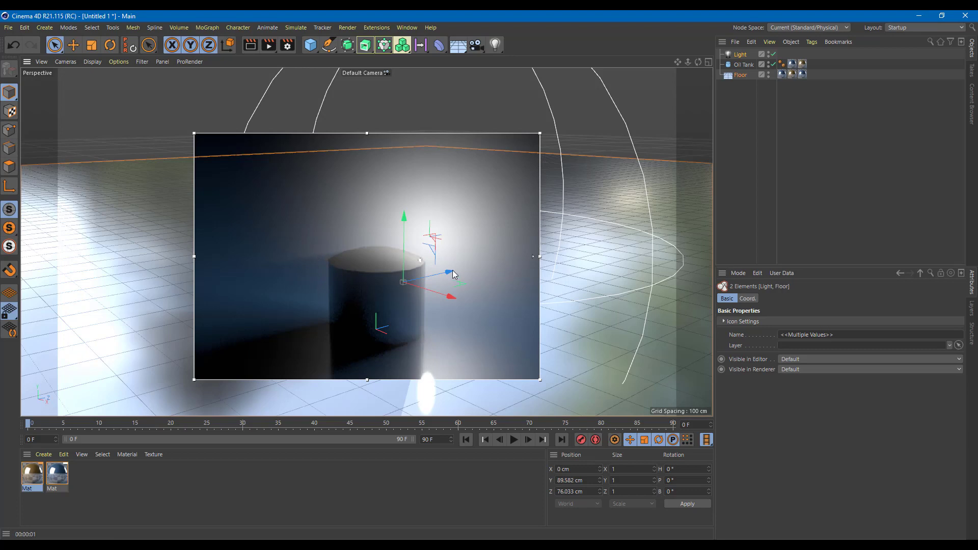
{"action": "left_click_drag", "start_coordinate": [448, 273], "coordinate": [454, 271]}
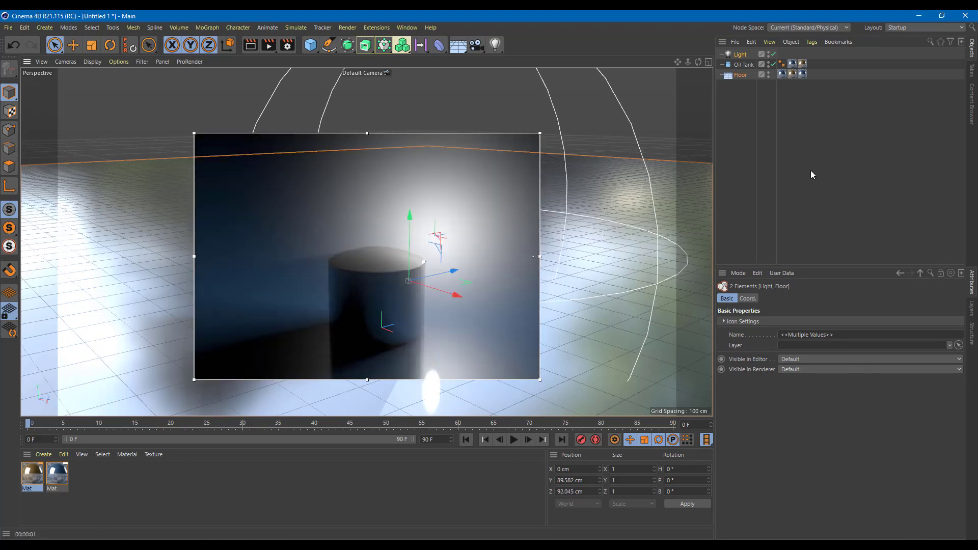
{"action": "left_click", "coordinate": [740, 54]}
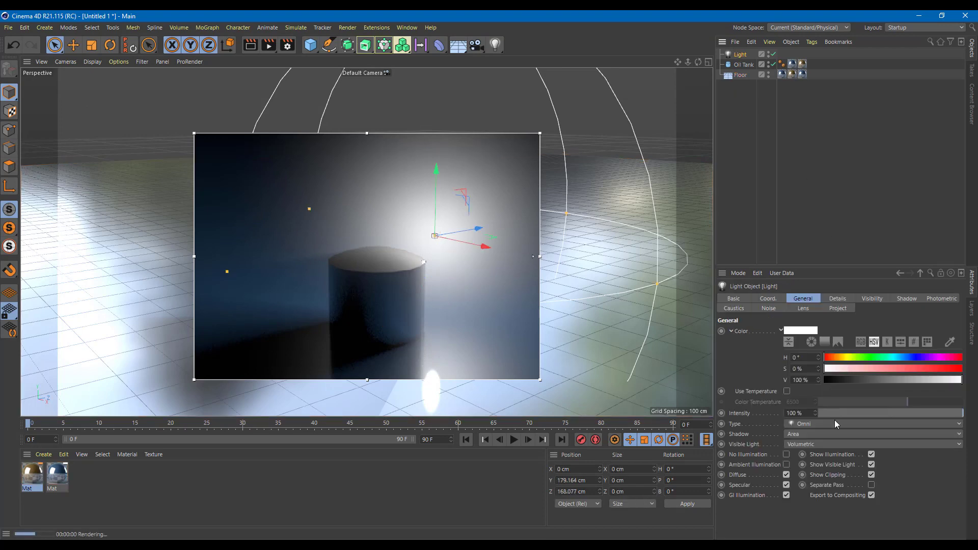
{"action": "left_click", "coordinate": [814, 444]}
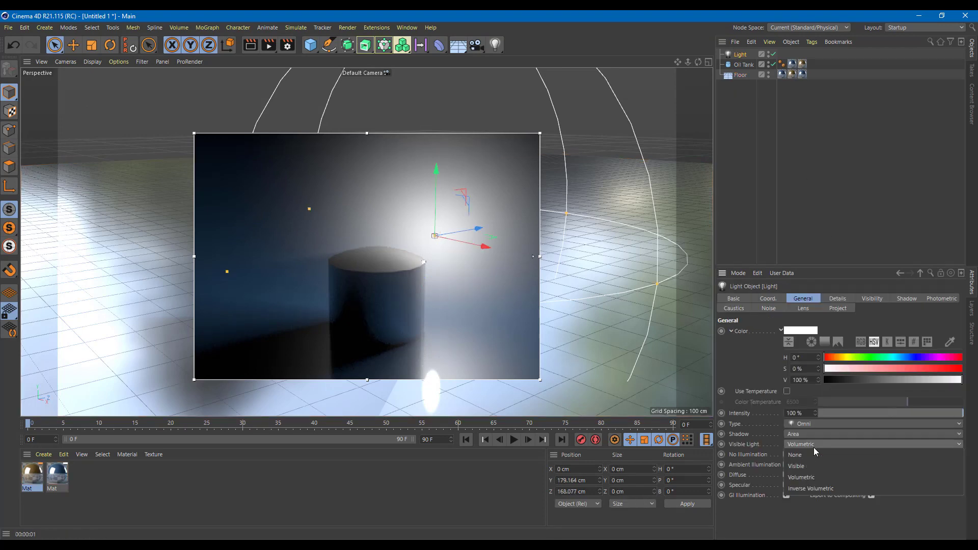
{"action": "left_click", "coordinate": [821, 490]}
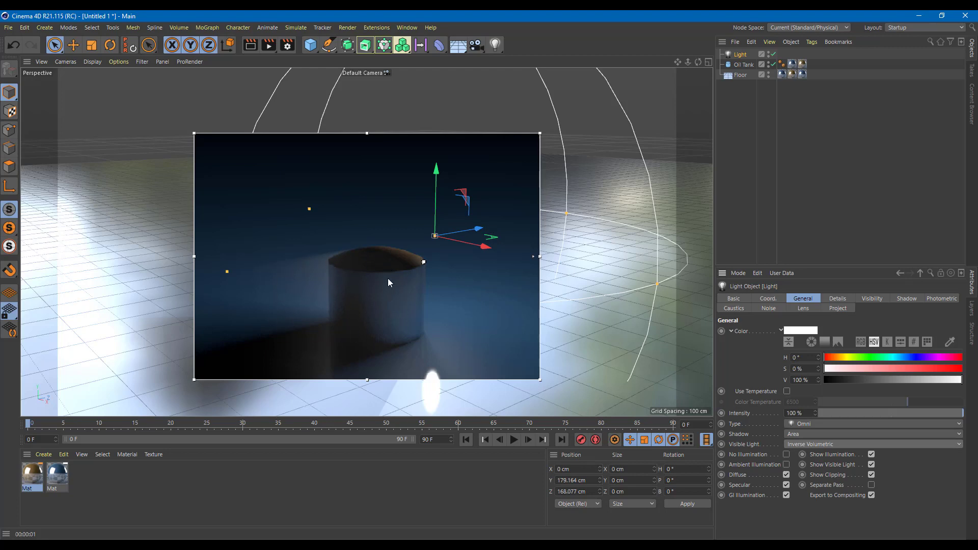
{"action": "left_click", "coordinate": [833, 448]}
{"action": "left_click", "coordinate": [811, 476]}
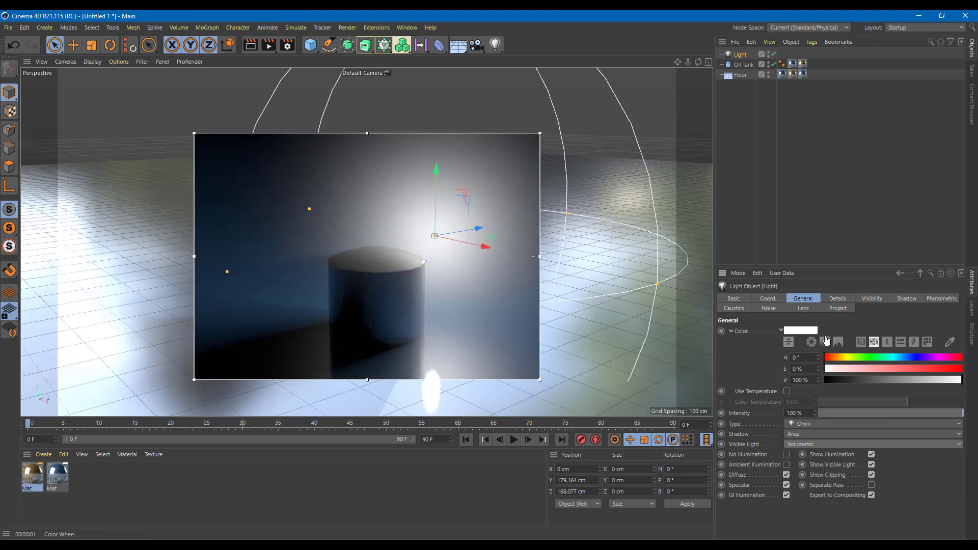
In the light's Visibility settings, adjust the volumetric Sample Distance, trying 14, 3 and 52 cm.
{"action": "left_click", "coordinate": [860, 299]}
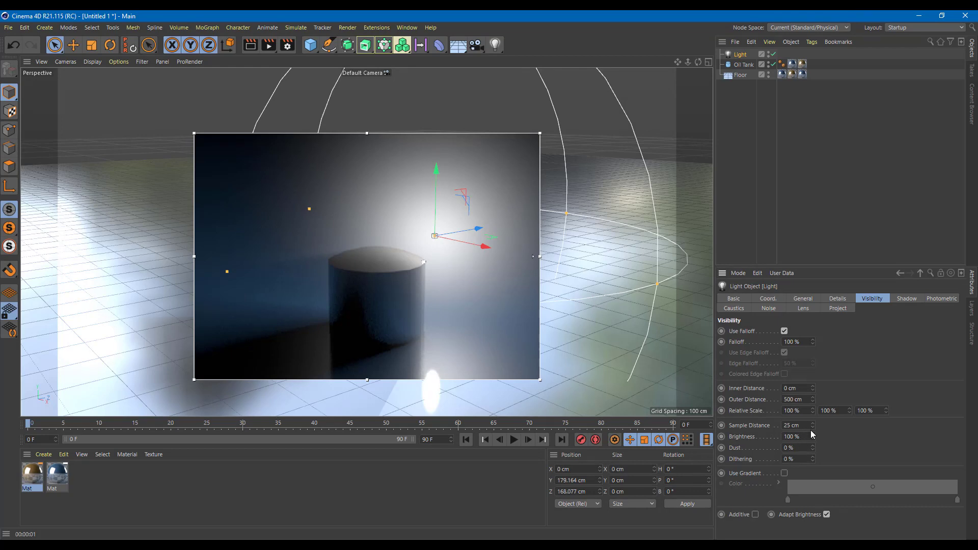
{"action": "left_click_drag", "start_coordinate": [813, 424], "coordinate": [814, 424]}
{"action": "left_click_drag", "start_coordinate": [813, 426], "coordinate": [811, 413]}
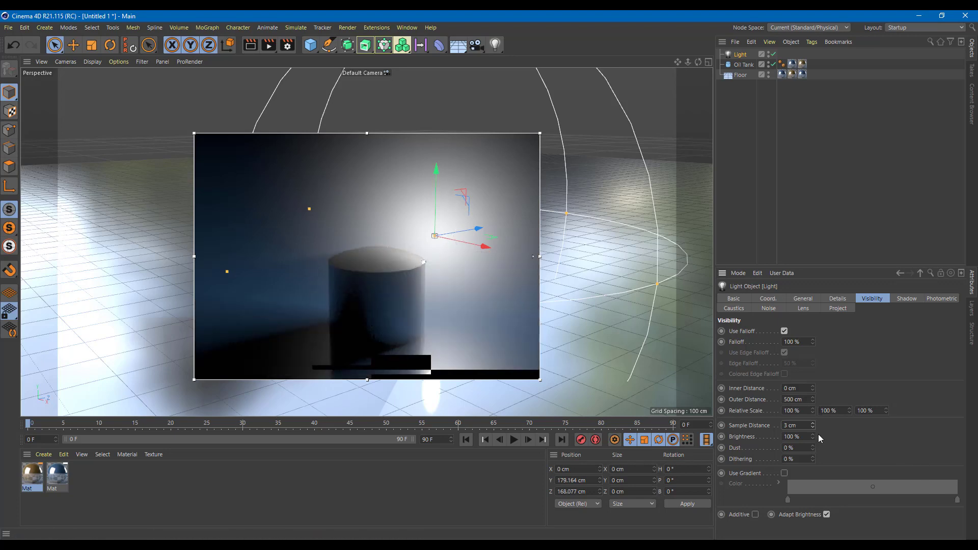
{"action": "mouse_move", "coordinate": [812, 425]}
{"action": "left_mouse_down"}
{"action": "mouse_move", "coordinate": [812, 410]}
{"action": "mouse_move", "coordinate": [812, 419]}
{"action": "left_mouse_up"}
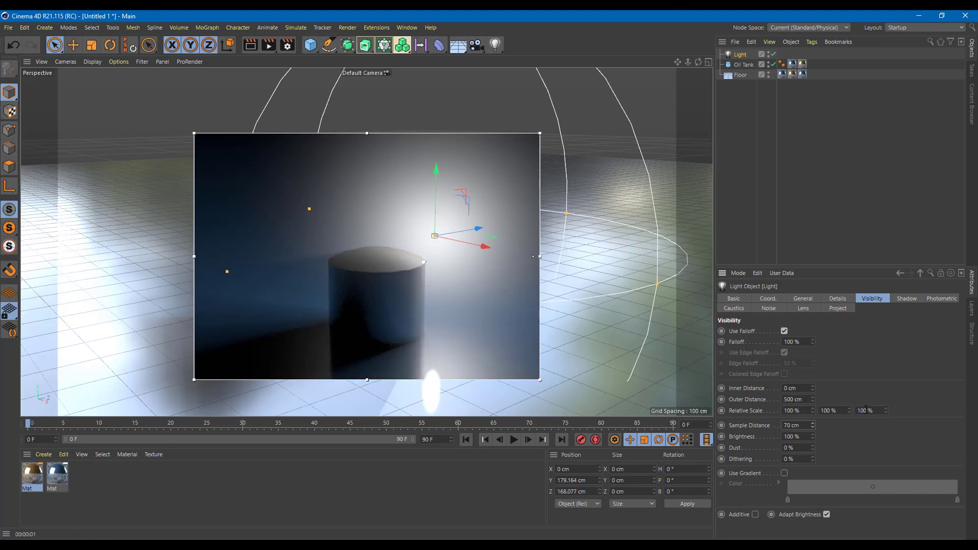
Set the volumetric Brightness to 50% after trying 74% and 10%.
{"action": "left_click_drag", "start_coordinate": [812, 439], "coordinate": [814, 434]}
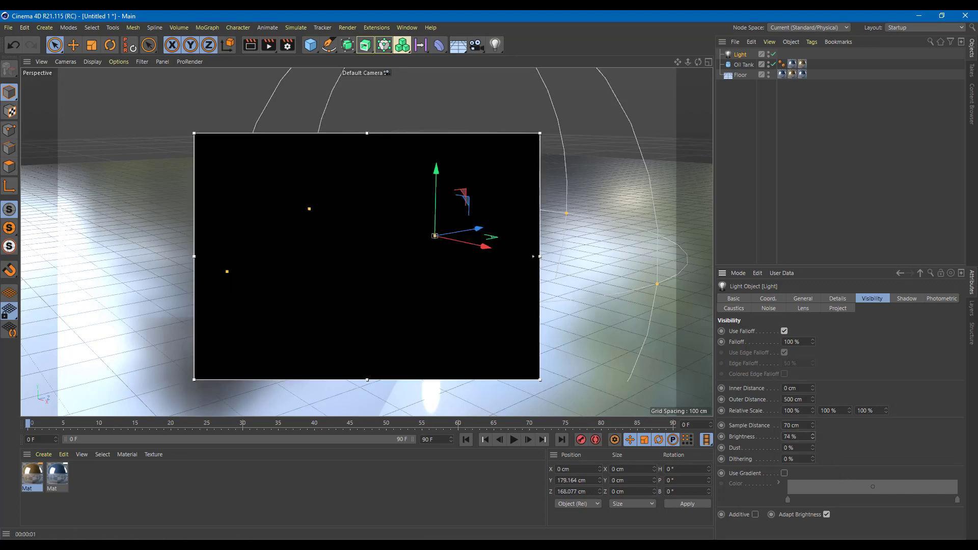
{"action": "left_click", "coordinate": [808, 436]}
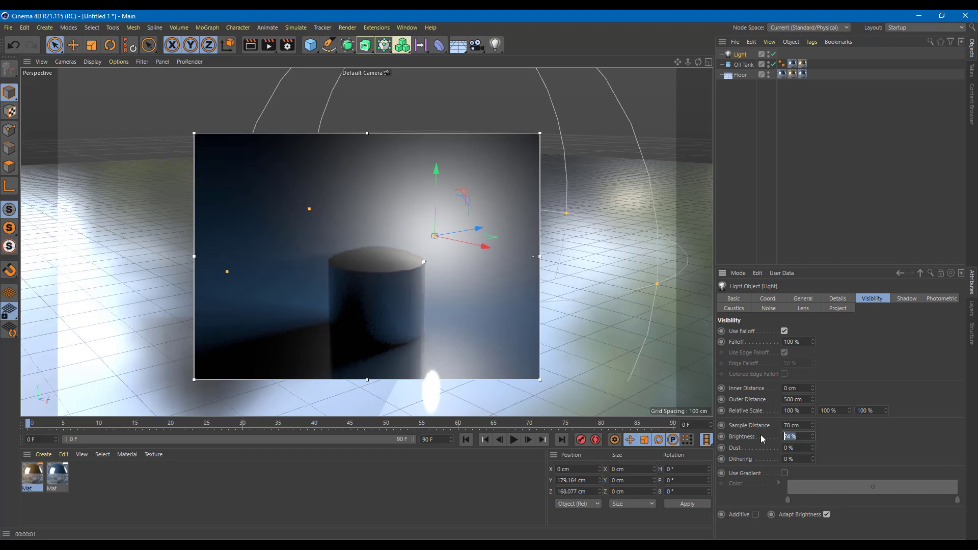
{"action": "type", "text": "10"}
{"action": "key", "text": "Return"}
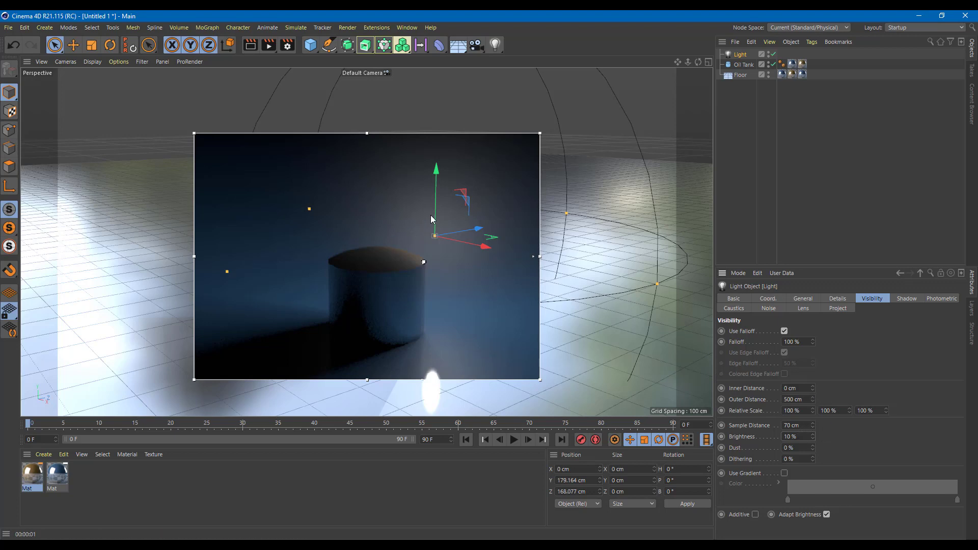
{"action": "left_click_drag", "start_coordinate": [798, 436], "coordinate": [753, 439]}
{"action": "type", "text": "50"}
{"action": "key", "text": "Return"}
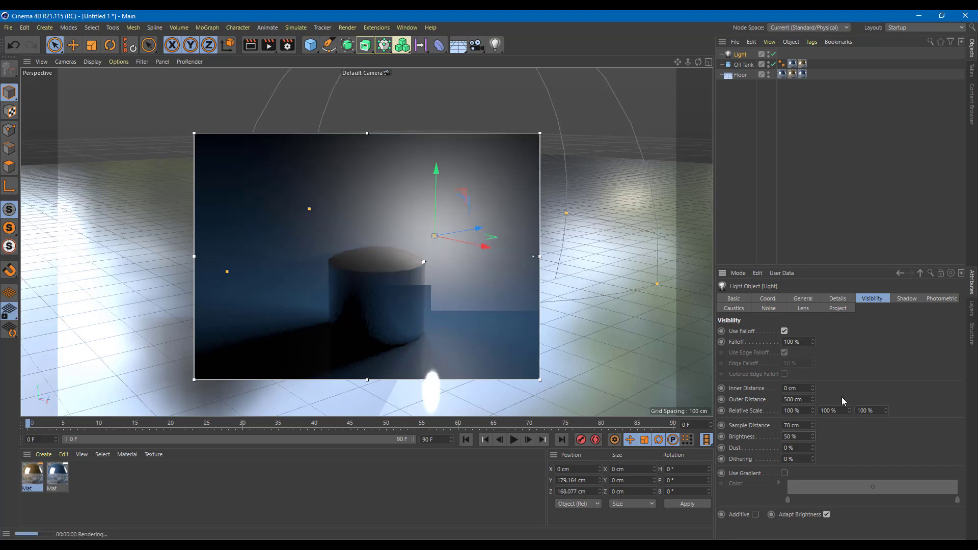
Test Dust and Dithering values, then reset both to 0% with Brightness back at 50%.
{"action": "left_click_drag", "start_coordinate": [813, 450], "coordinate": [812, 469]}
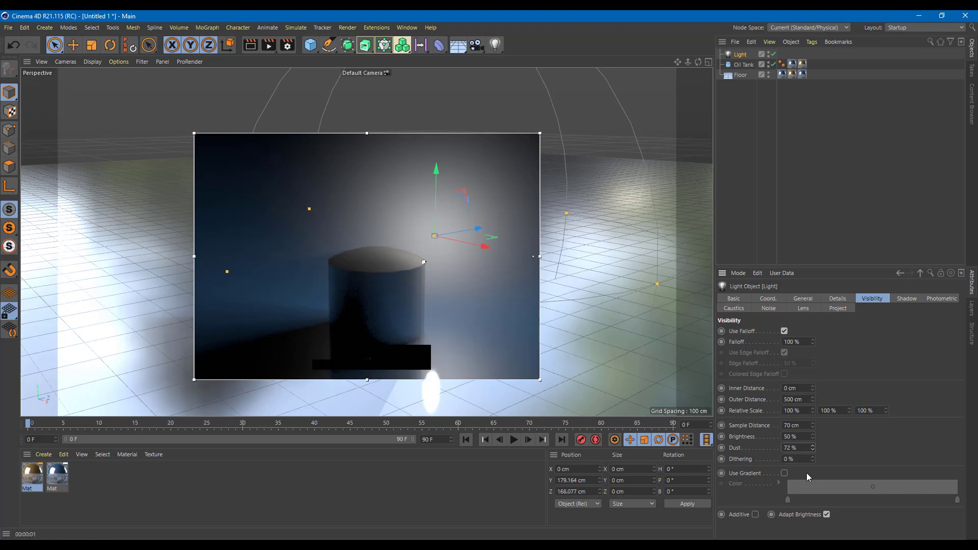
{"action": "left_click_drag", "start_coordinate": [813, 448], "coordinate": [810, 441]}
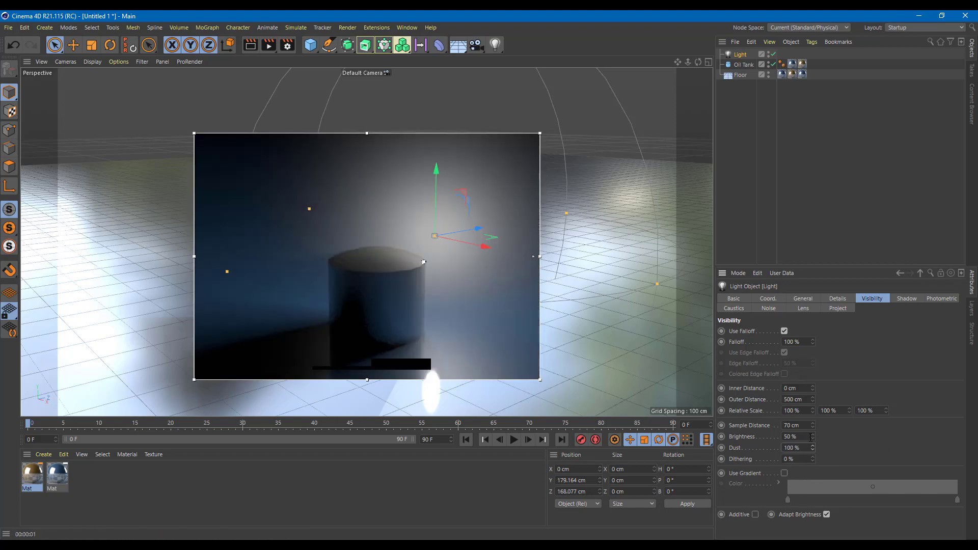
{"action": "left_click", "coordinate": [793, 437]}
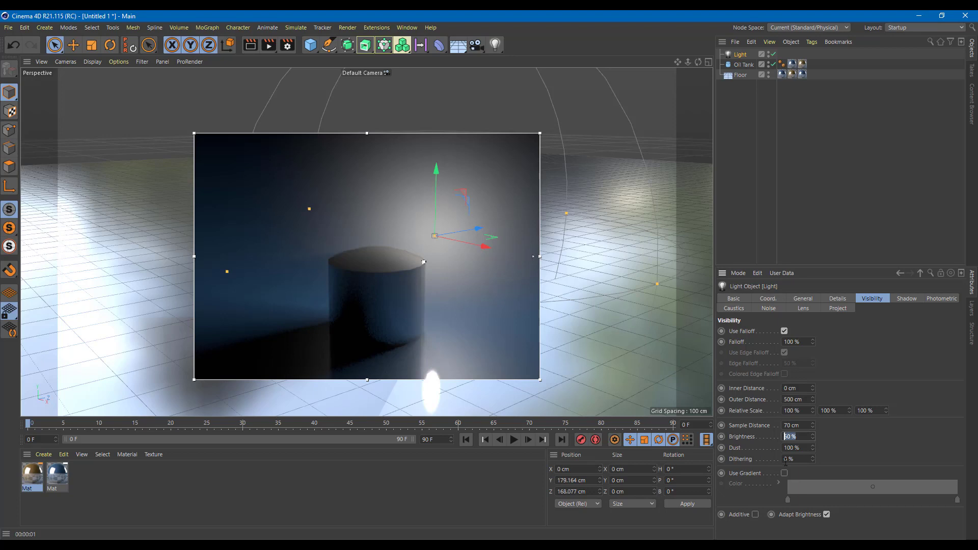
{"action": "type", "text": "10"}
{"action": "key", "text": "Return"}
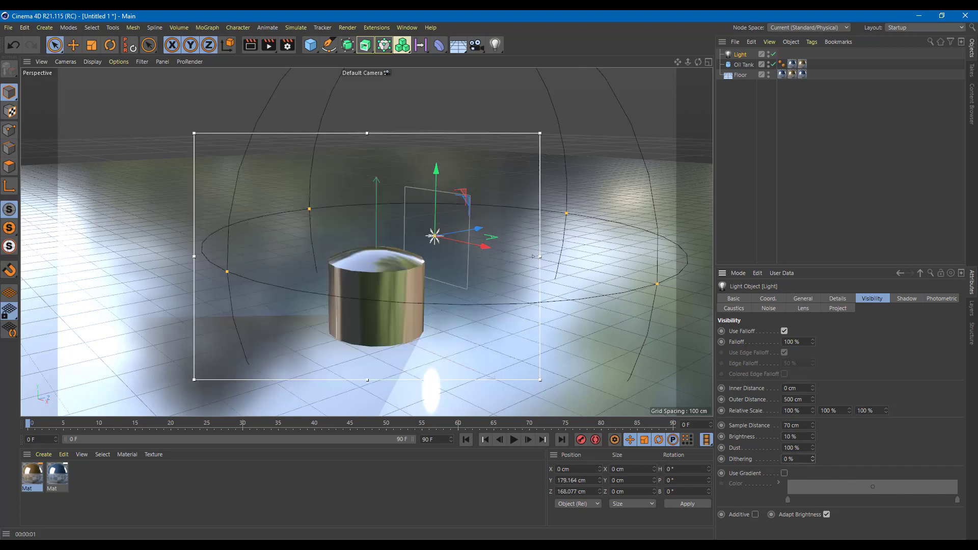
{"action": "left_click_drag", "start_coordinate": [812, 457], "coordinate": [811, 457]}
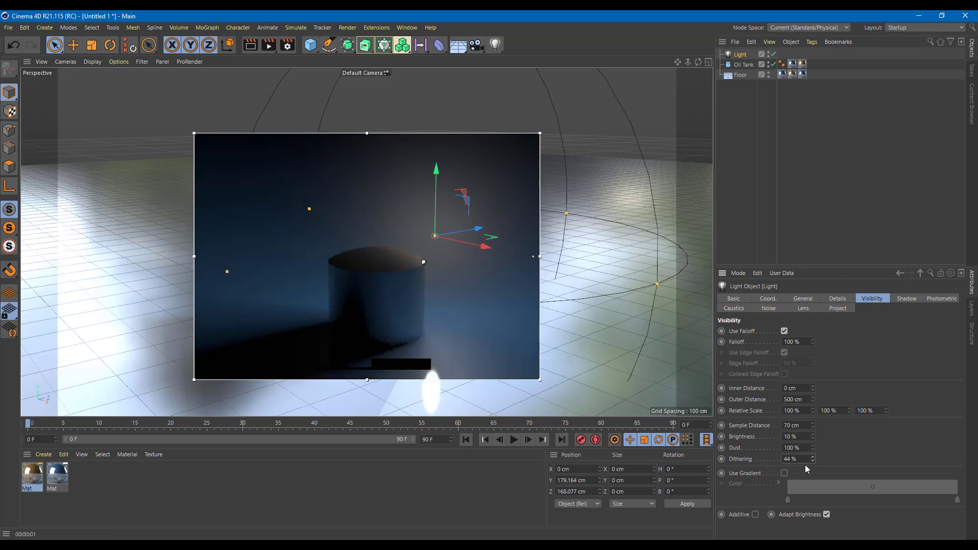
{"action": "left_click_drag", "start_coordinate": [814, 458], "coordinate": [794, 459]}
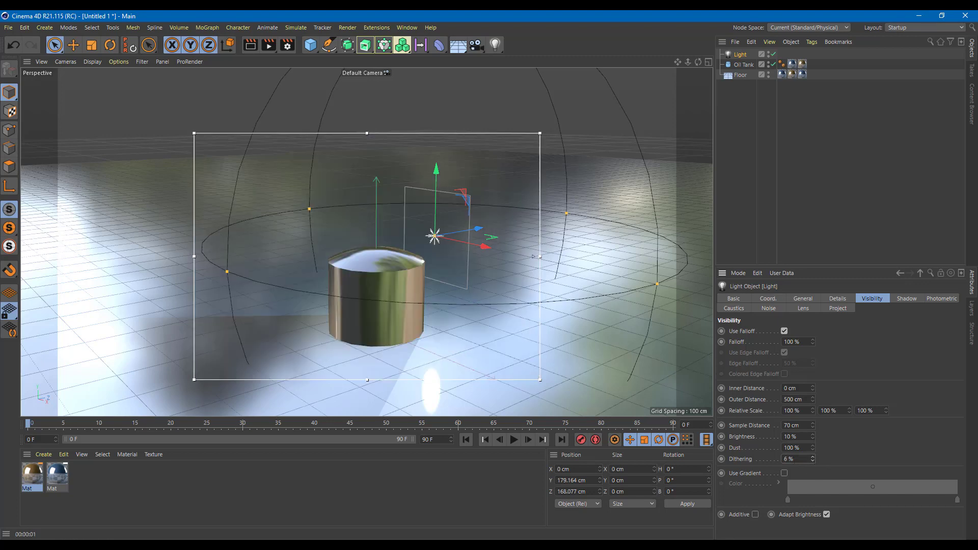
{"action": "left_click", "coordinate": [810, 440]}
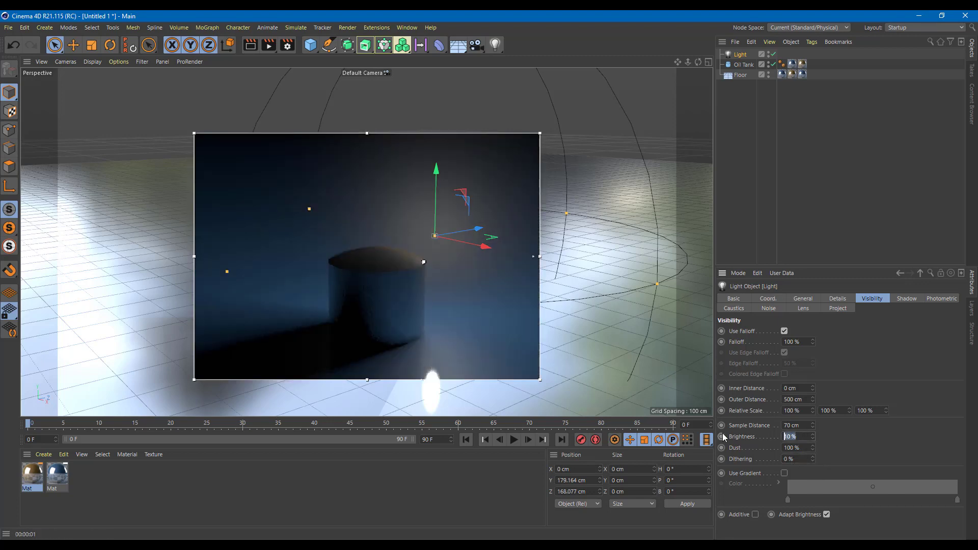
{"action": "type", "text": "50"}
{"action": "key", "text": "Return"}
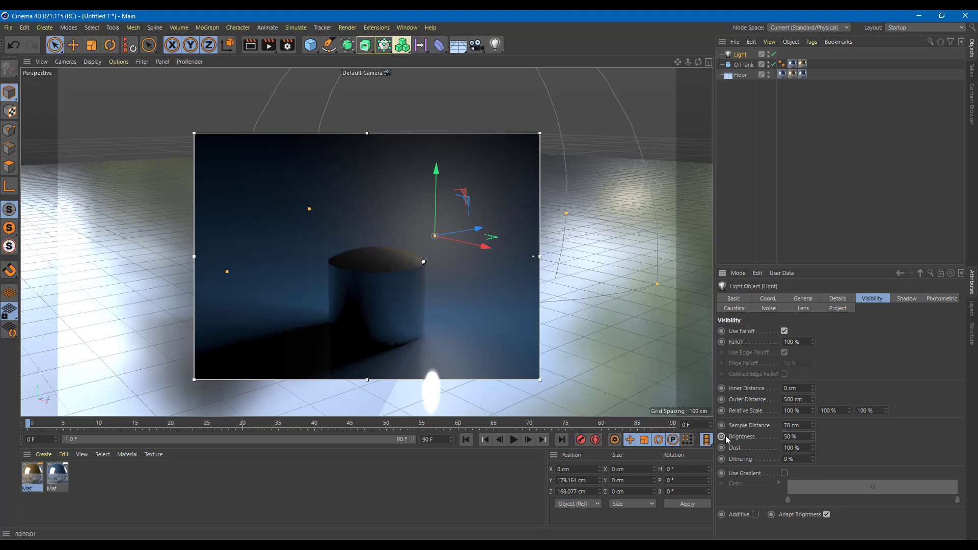
{"action": "left_click_drag", "start_coordinate": [812, 448], "coordinate": [779, 448]}
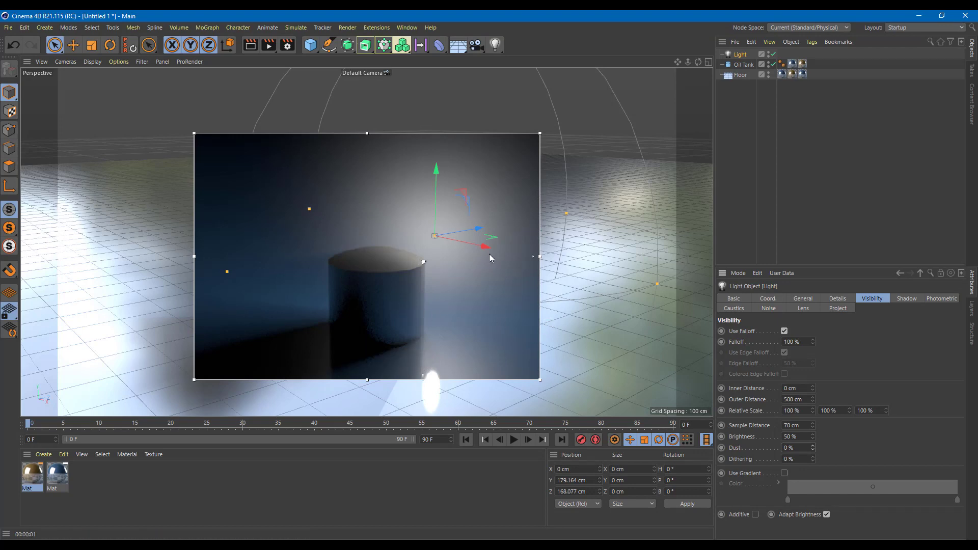
Delete the accidentally created Light.1 copy and reselect the original Light.
{"action": "left_click_drag", "start_coordinate": [469, 233], "coordinate": [306, 266], "text": "ctrl"}
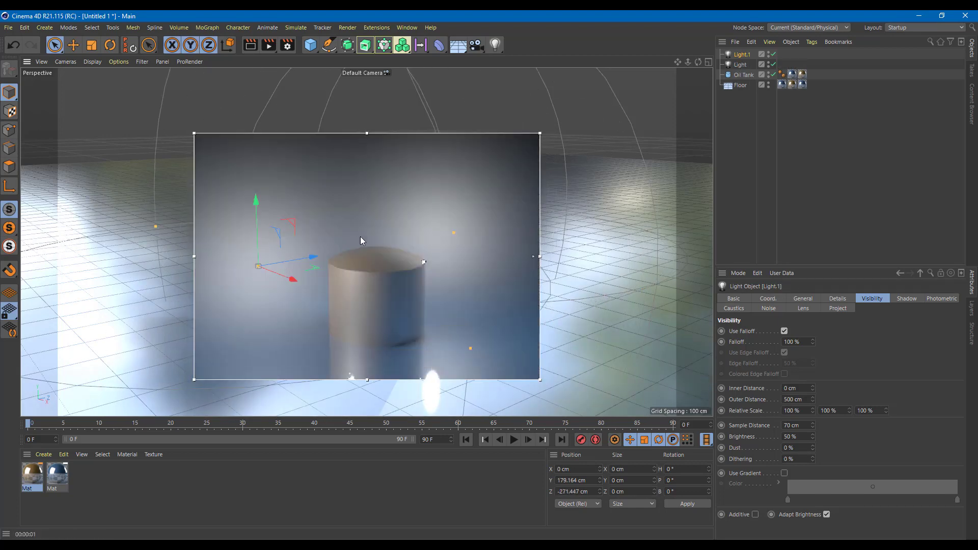
{"action": "key", "text": "Delete"}
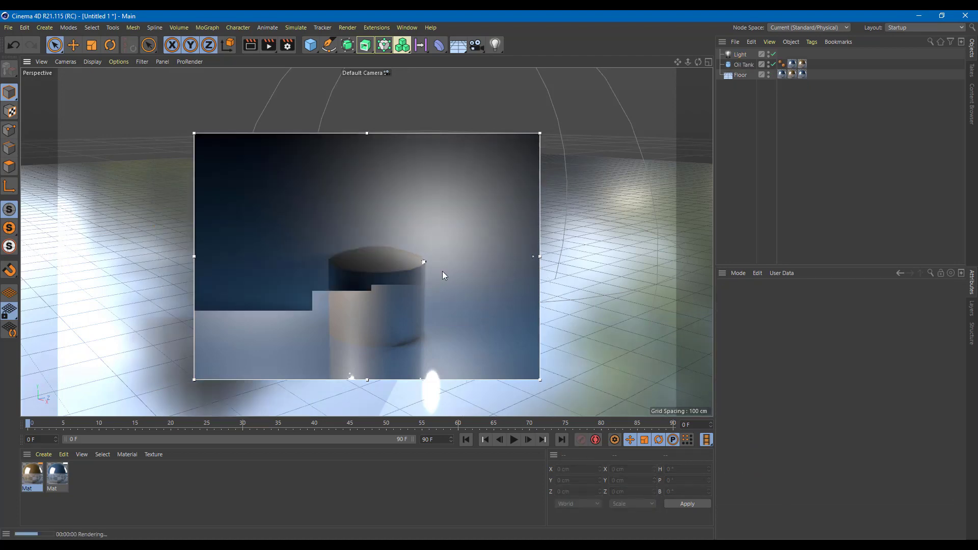
{"action": "left_click", "coordinate": [738, 55]}
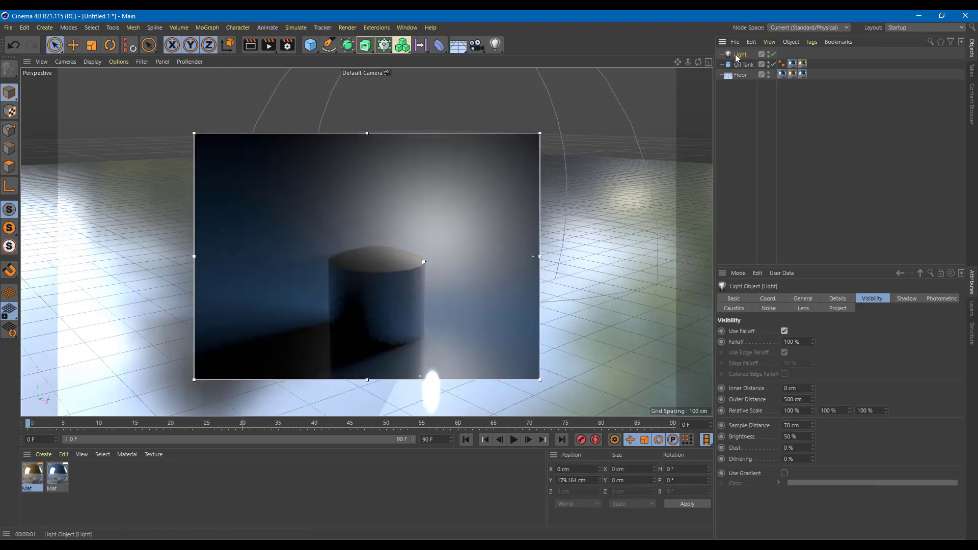
Turn on Use Gradient and colour one knot yellow (H 58°, S 83%, V 87%).
{"action": "left_click", "coordinate": [785, 474]}
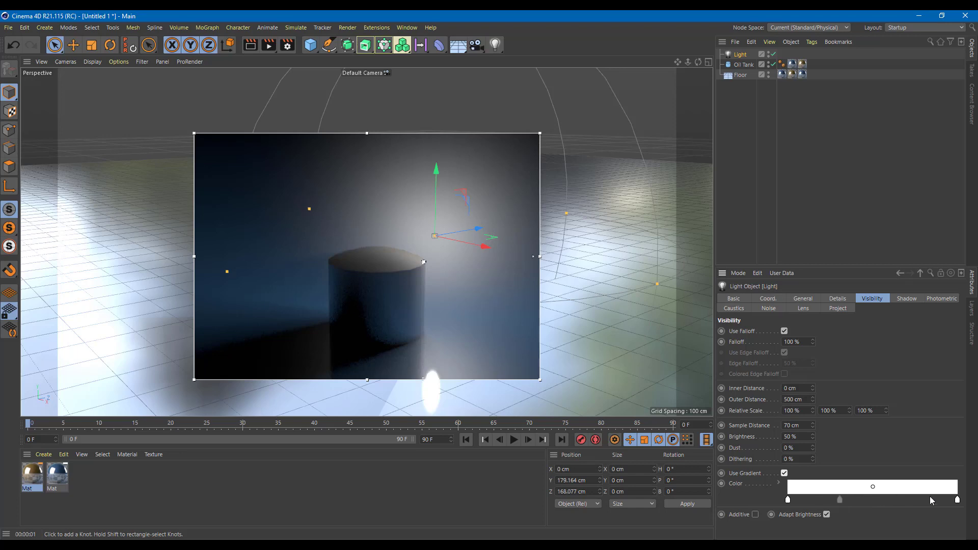
{"action": "double_click", "coordinate": [788, 501]}
{"action": "left_click", "coordinate": [753, 490]}
{"action": "left_click", "coordinate": [863, 502]}
{"action": "left_click", "coordinate": [869, 512]}
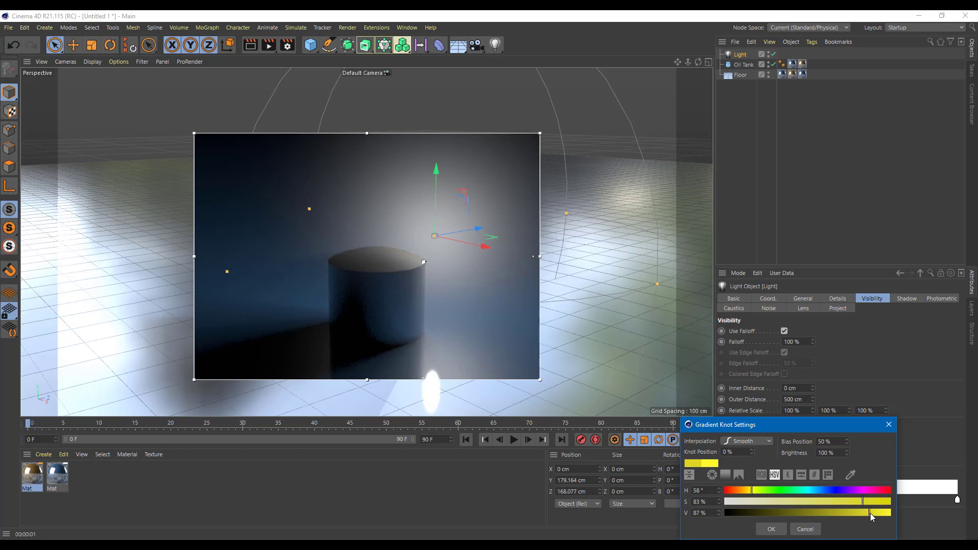
{"action": "left_click", "coordinate": [771, 529]}
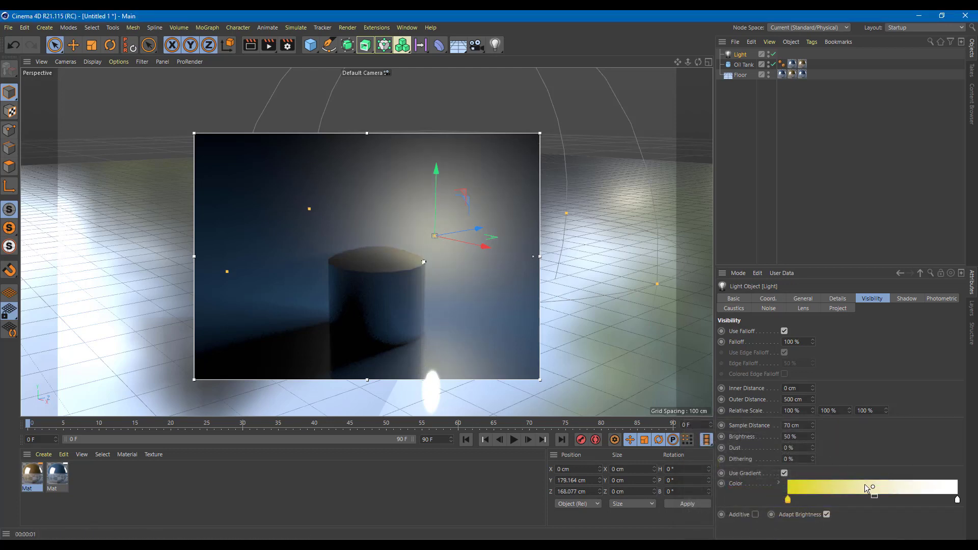
Arrange the knots so yellow sits at the right end and white at about 61%.
{"action": "left_click_drag", "start_coordinate": [788, 500], "coordinate": [895, 499]}
{"action": "left_click_drag", "start_coordinate": [957, 499], "coordinate": [734, 502]}
{"action": "left_click_drag", "start_coordinate": [895, 499], "coordinate": [957, 499]}
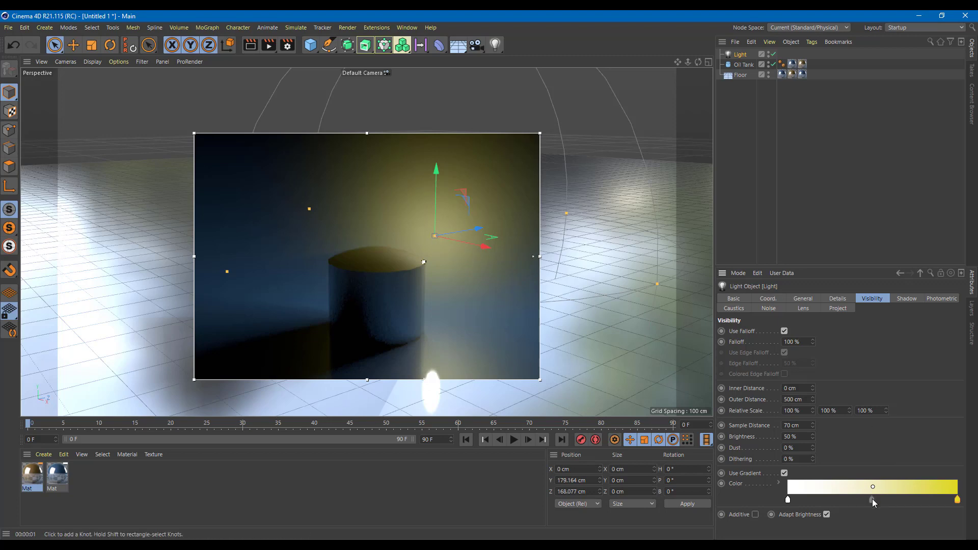
{"action": "left_click_drag", "start_coordinate": [788, 501], "coordinate": [891, 501]}
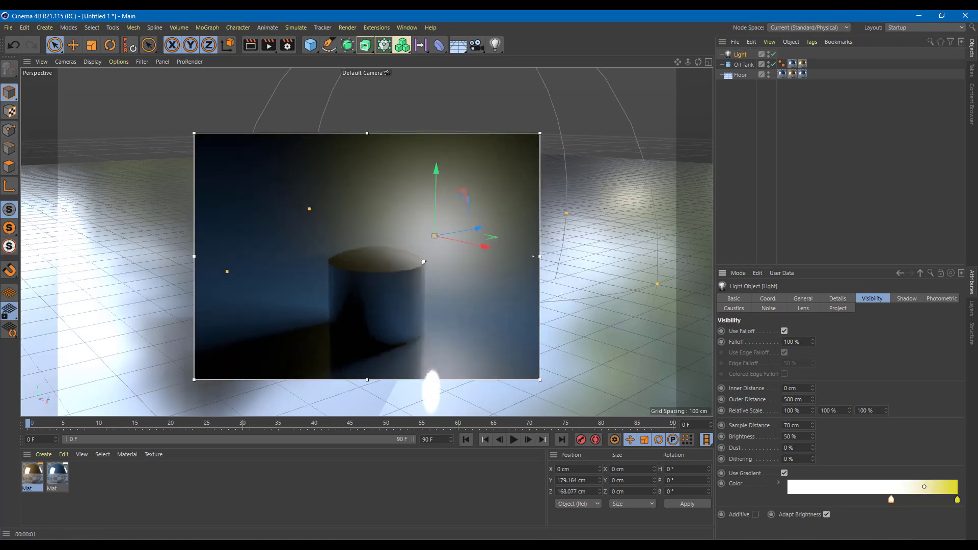
Recolour the gradient's end knot to full-saturation red and the middle knot to blue.
{"action": "double_click", "coordinate": [957, 500]}
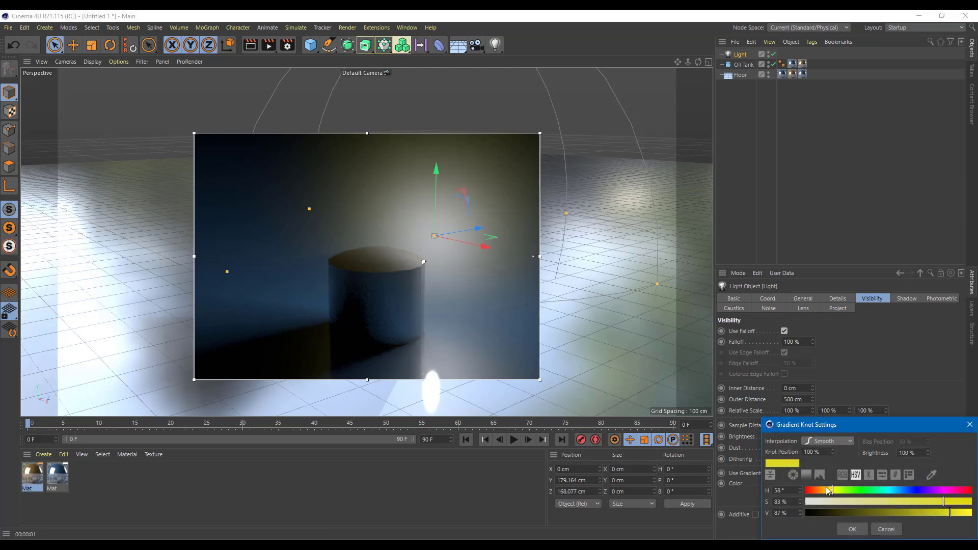
{"action": "left_click_drag", "start_coordinate": [832, 490], "coordinate": [806, 491]}
{"action": "left_click", "coordinate": [972, 502]}
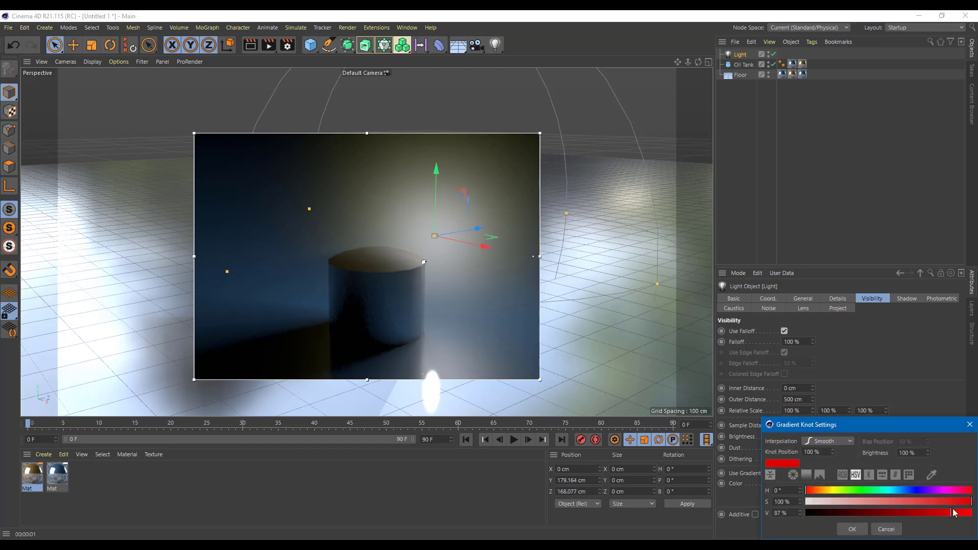
{"action": "left_click", "coordinate": [852, 528]}
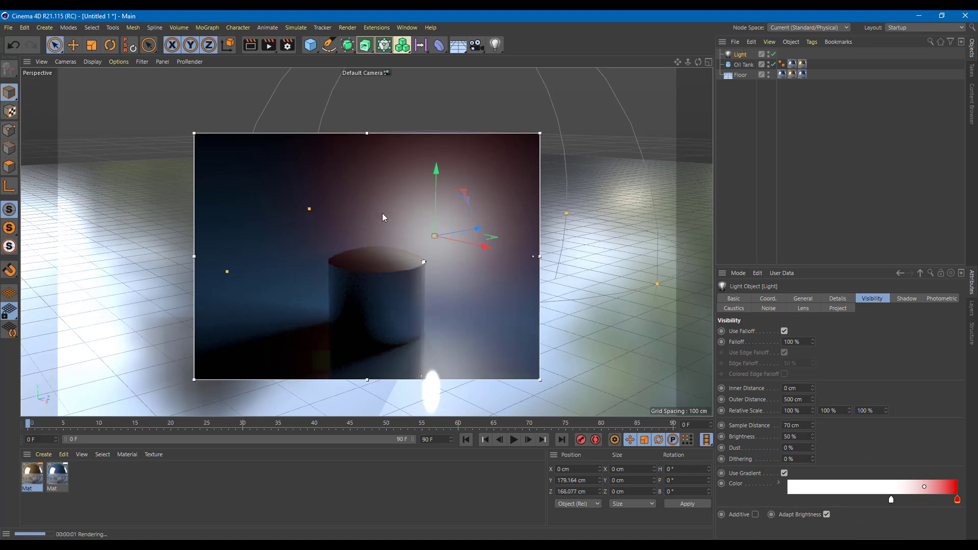
{"action": "double_click", "coordinate": [891, 499]}
{"action": "left_click", "coordinate": [903, 501]}
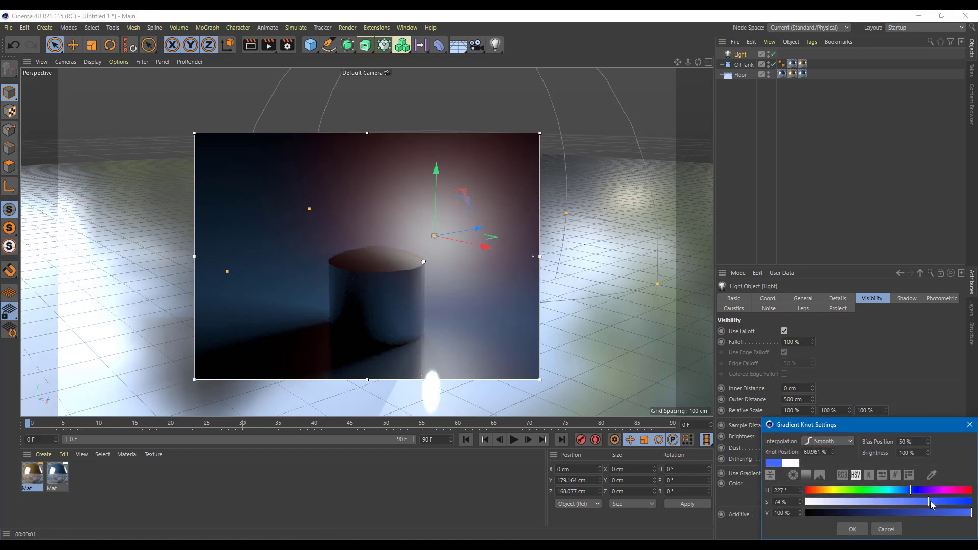
{"action": "left_click", "coordinate": [852, 529]}
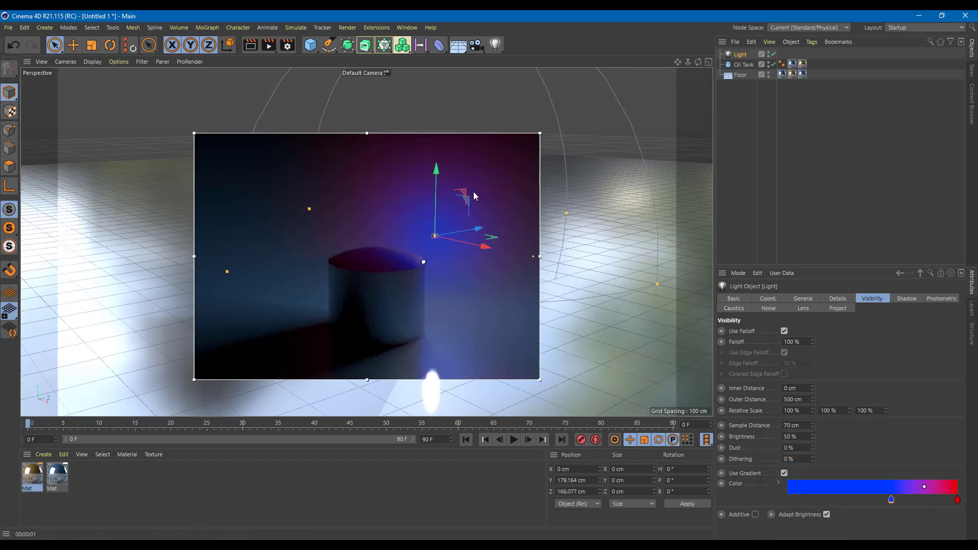
Move that stop to about 22%, make it yellow-green (hue 67°), and widen the yellow band.
{"action": "left_click_drag", "start_coordinate": [891, 499], "coordinate": [824, 500]}
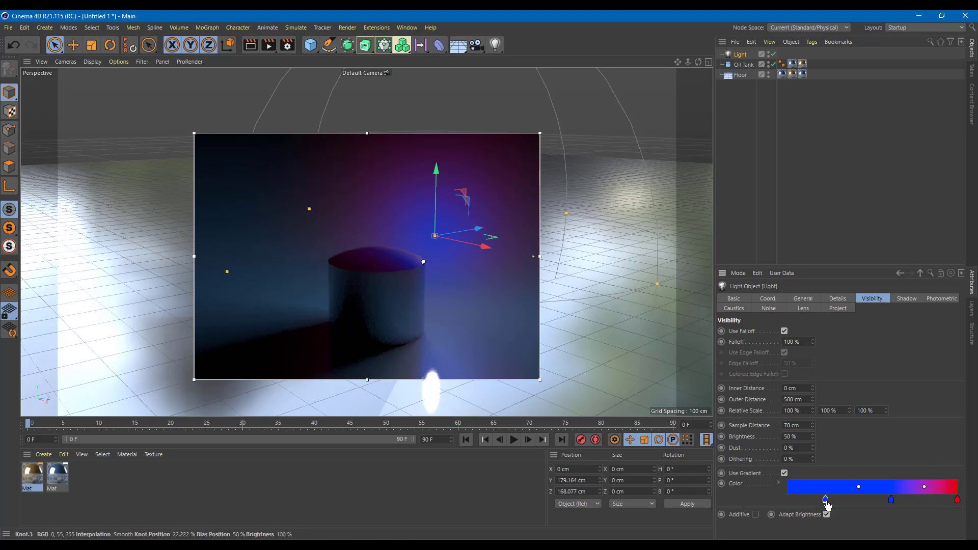
{"action": "double_click", "coordinate": [826, 500]}
{"action": "left_click", "coordinate": [793, 490]}
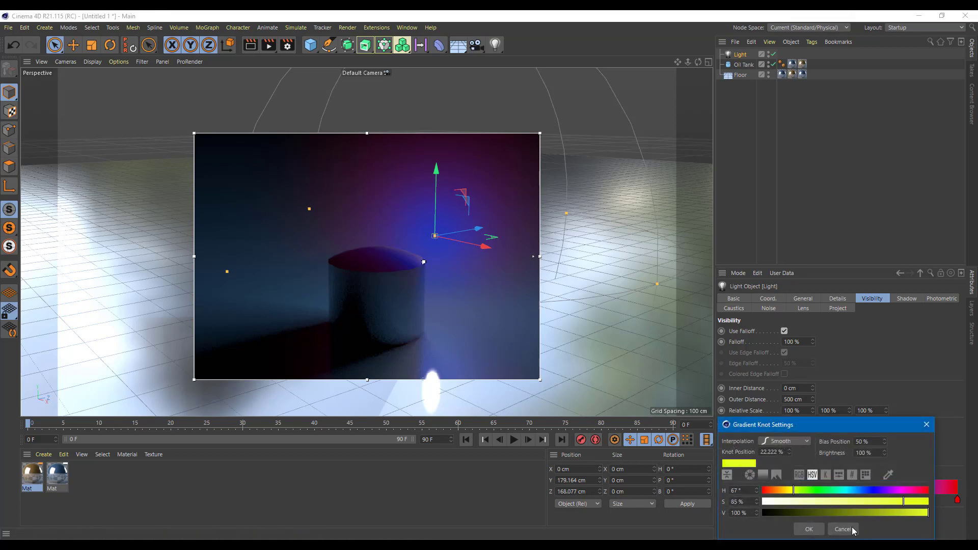
{"action": "left_click", "coordinate": [820, 530]}
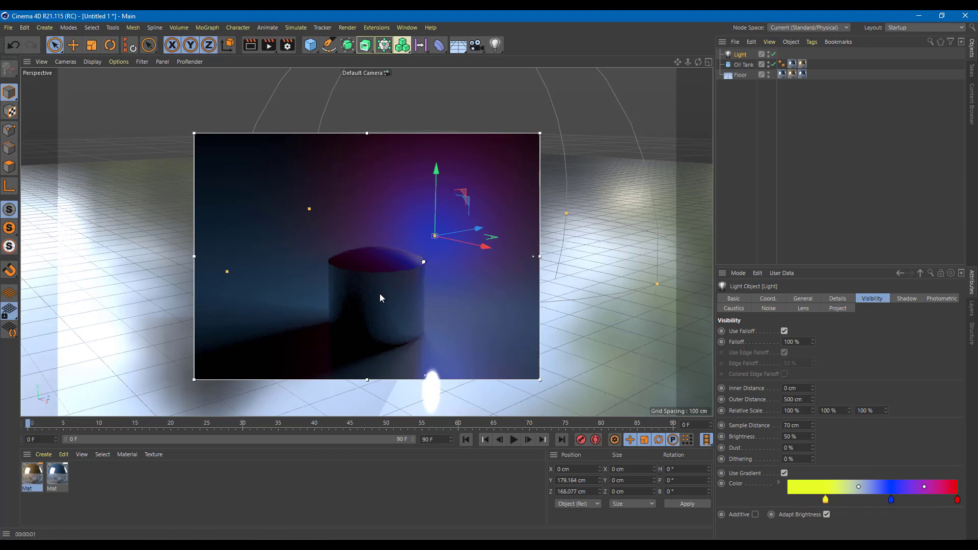
{"action": "left_click_drag", "start_coordinate": [464, 235], "coordinate": [471, 238]}
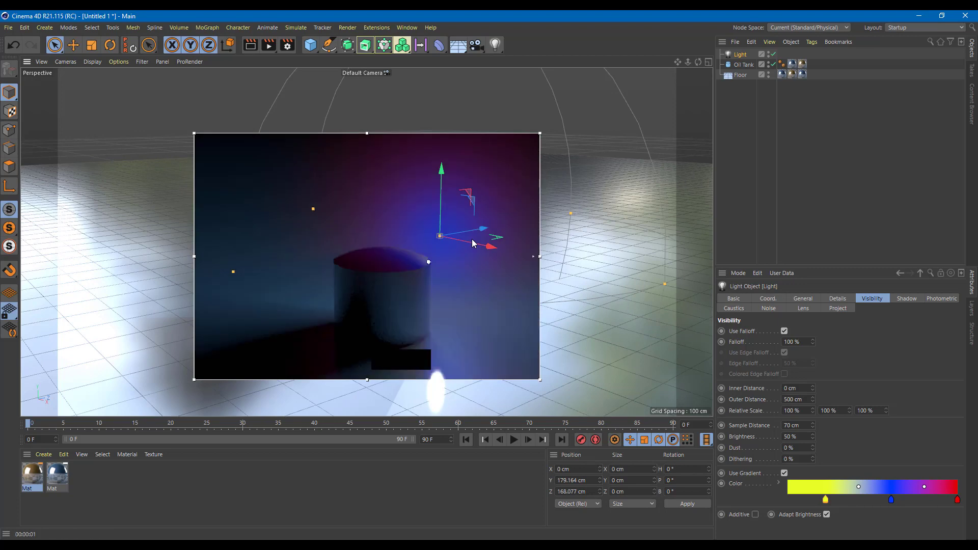
{"action": "left_click_drag", "start_coordinate": [828, 507], "coordinate": [920, 501]}
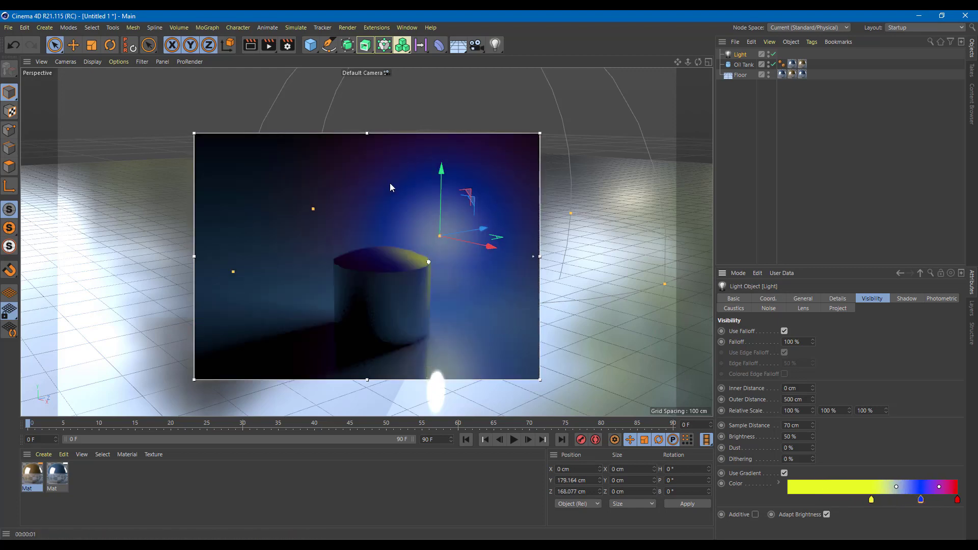
Duplicate the light as Light.1 and move it behind the tank to Z -268 cm.
{"action": "left_click_drag", "start_coordinate": [483, 235], "coordinate": [306, 284], "text": "ctrl"}
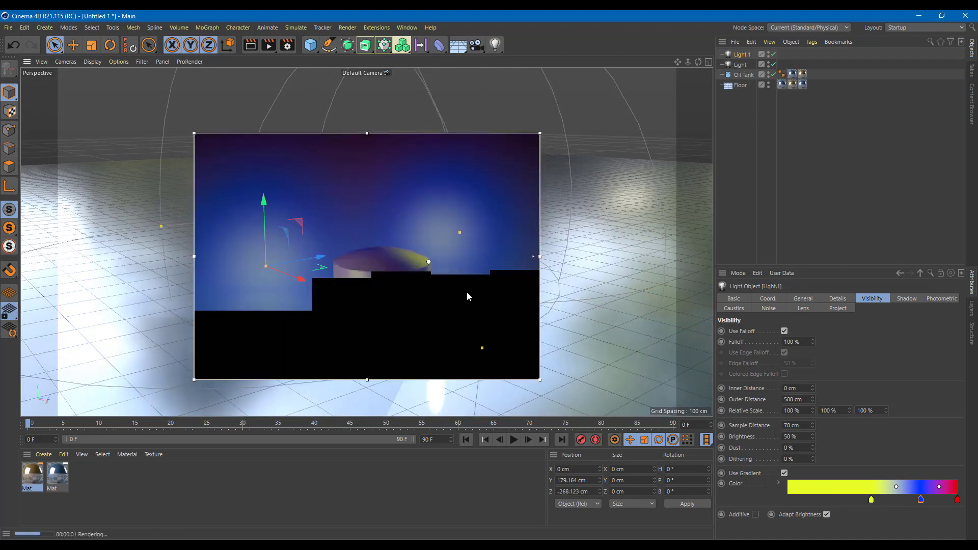
{"action": "left_click_drag", "start_coordinate": [473, 278], "coordinate": [442, 279], "text": "alt"}
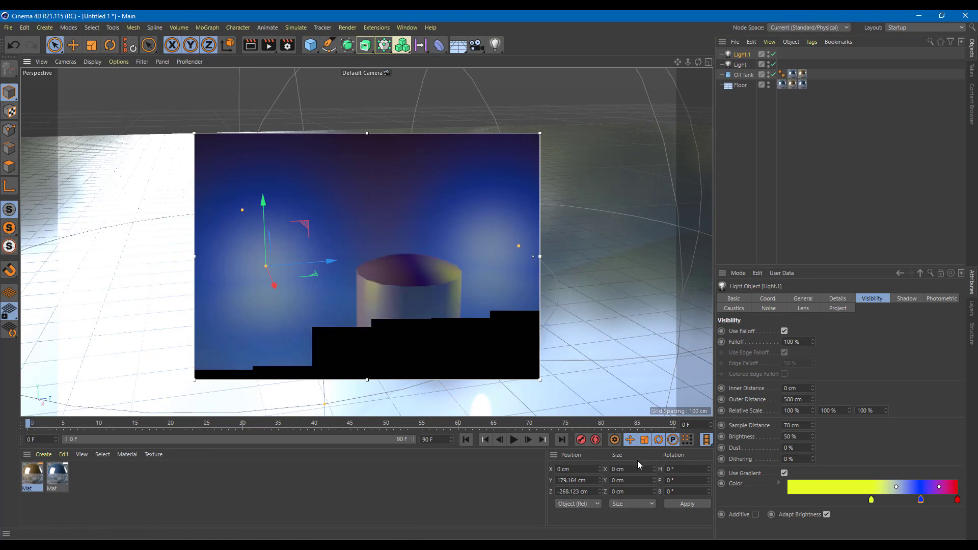
{"action": "left_click_drag", "start_coordinate": [448, 343], "coordinate": [452, 311], "text": "alt"}
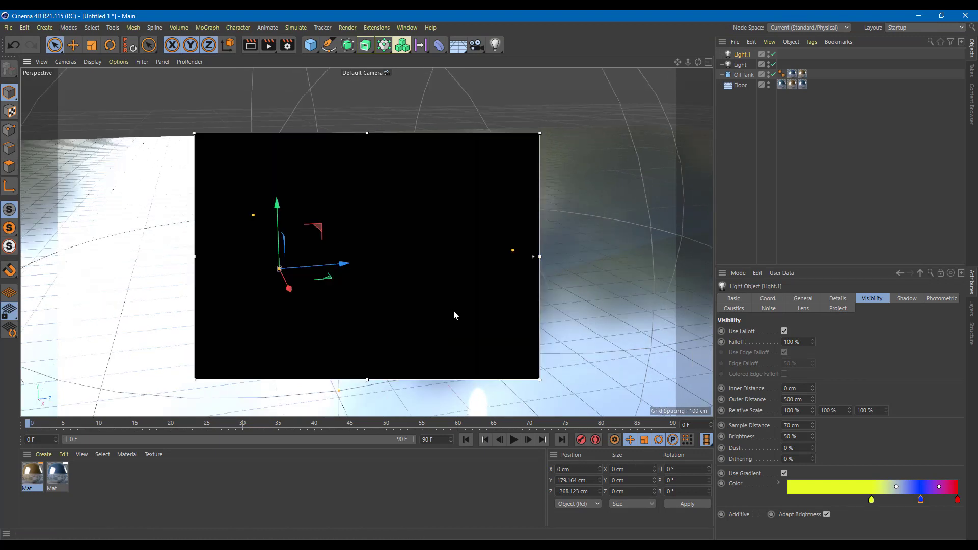
Make Light.1's visible glow Additive, test its falloff off and on, then select the original Light.
{"action": "left_click", "coordinate": [756, 515]}
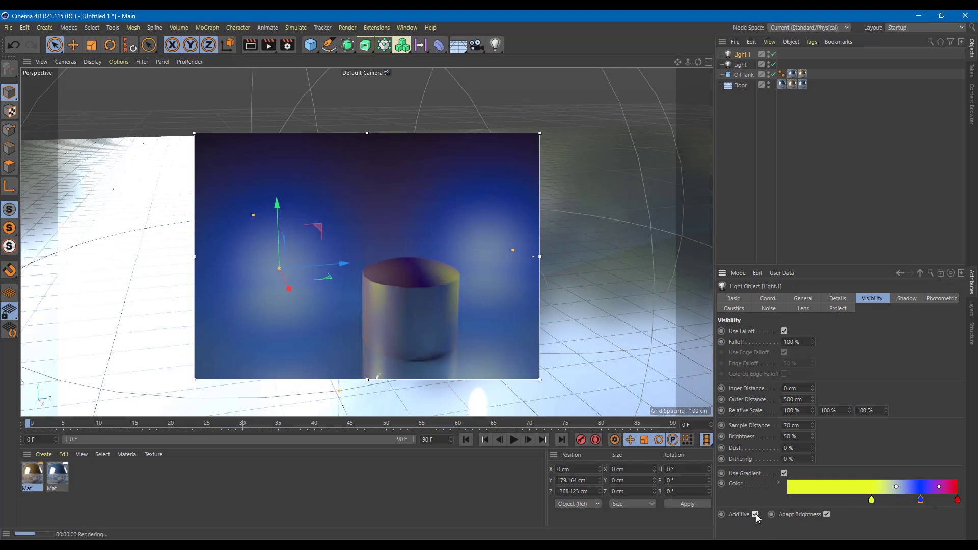
{"action": "left_click_drag", "start_coordinate": [352, 267], "coordinate": [387, 261], "text": "alt"}
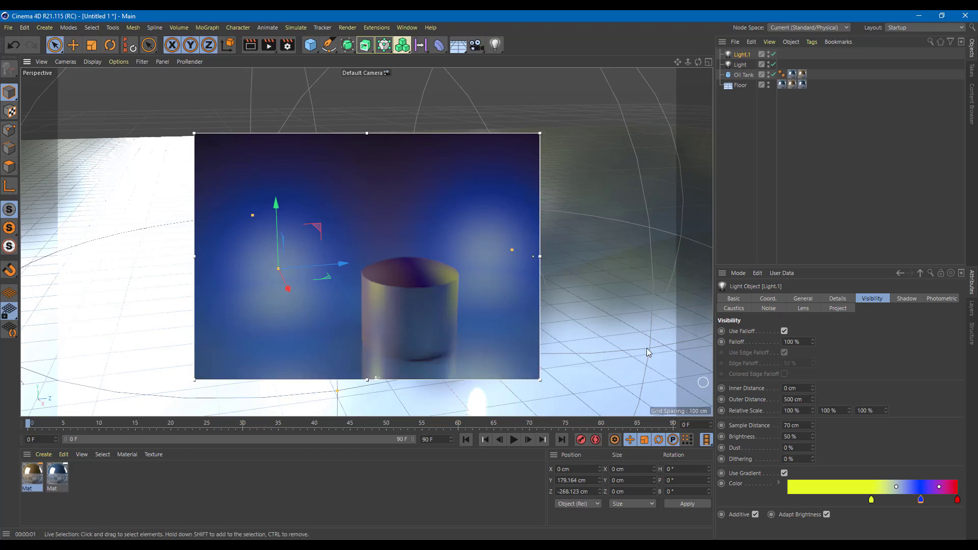
{"action": "left_click", "coordinate": [785, 332]}
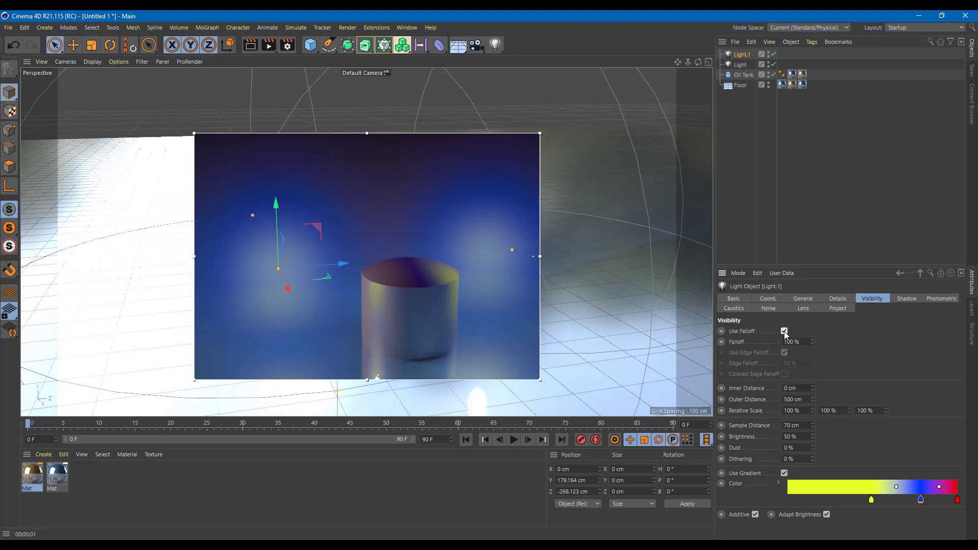
{"action": "left_click", "coordinate": [785, 332]}
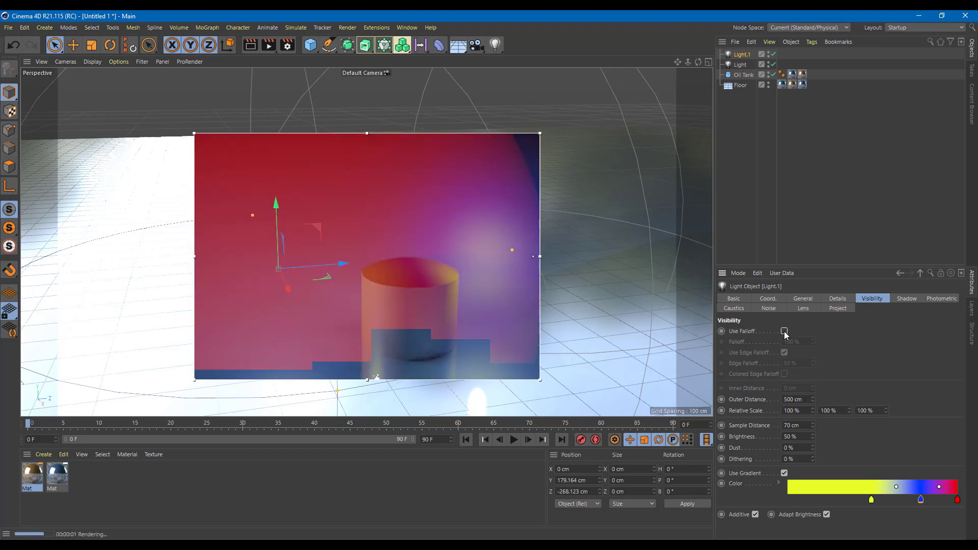
{"action": "left_click", "coordinate": [785, 331]}
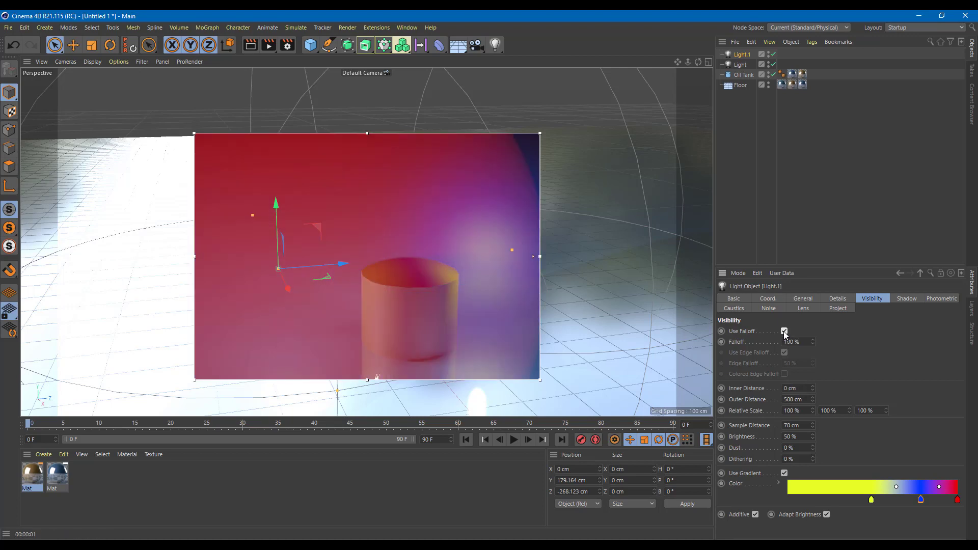
{"action": "left_click", "coordinate": [740, 65]}
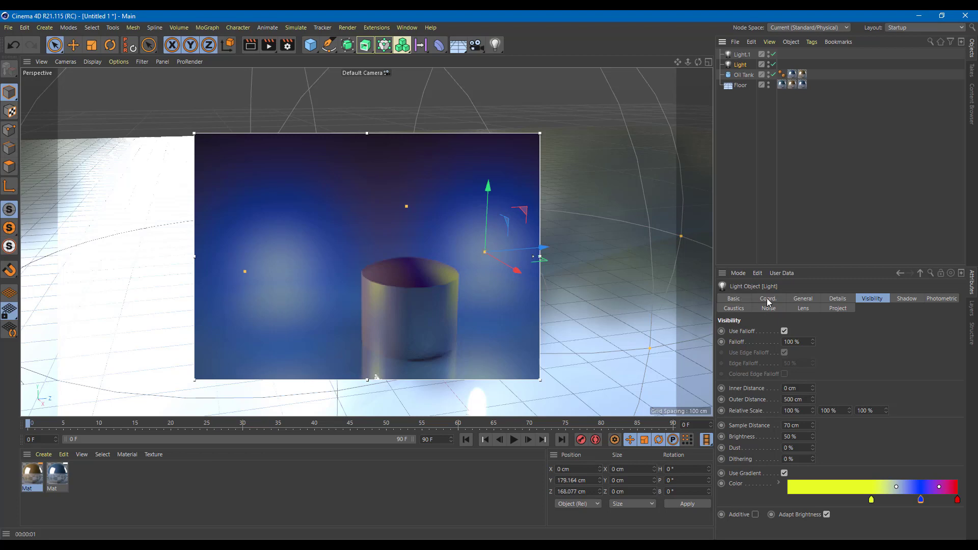
Show the original Light's Details settings with its area shape and size values.
{"action": "left_click", "coordinate": [837, 299]}
{"action": "left_click", "coordinate": [810, 299]}
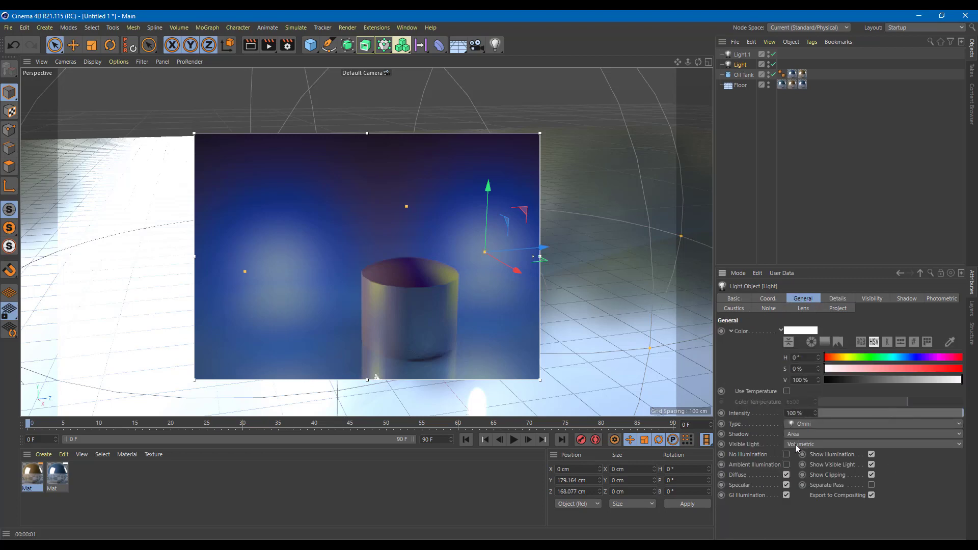
{"action": "left_click", "coordinate": [838, 299]}
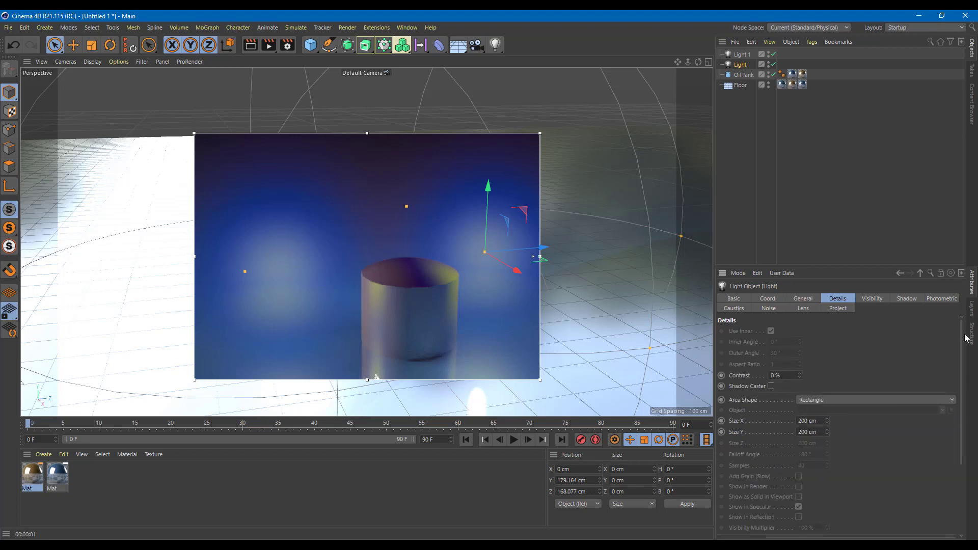
{"action": "left_click_drag", "start_coordinate": [961, 335], "coordinate": [962, 400]}
Set Inverse Square (Physically Accurate) falloff on Light and then on Light.1.
{"action": "left_click", "coordinate": [785, 441]}
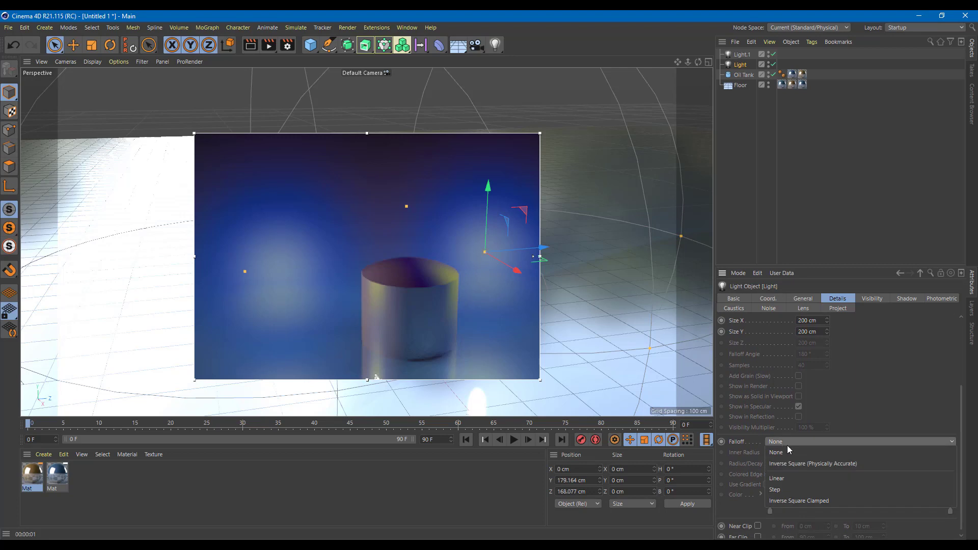
{"action": "left_click", "coordinate": [807, 465]}
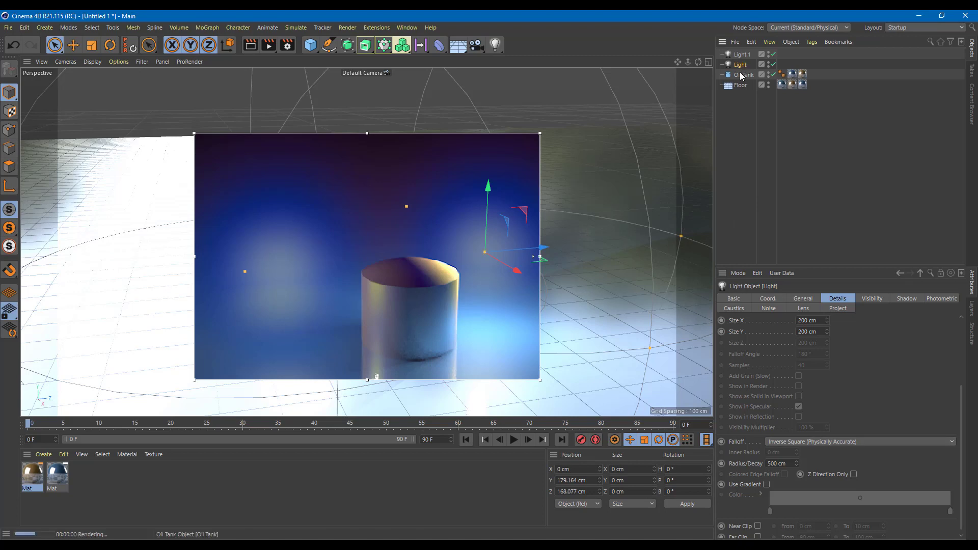
{"action": "left_click", "coordinate": [741, 55]}
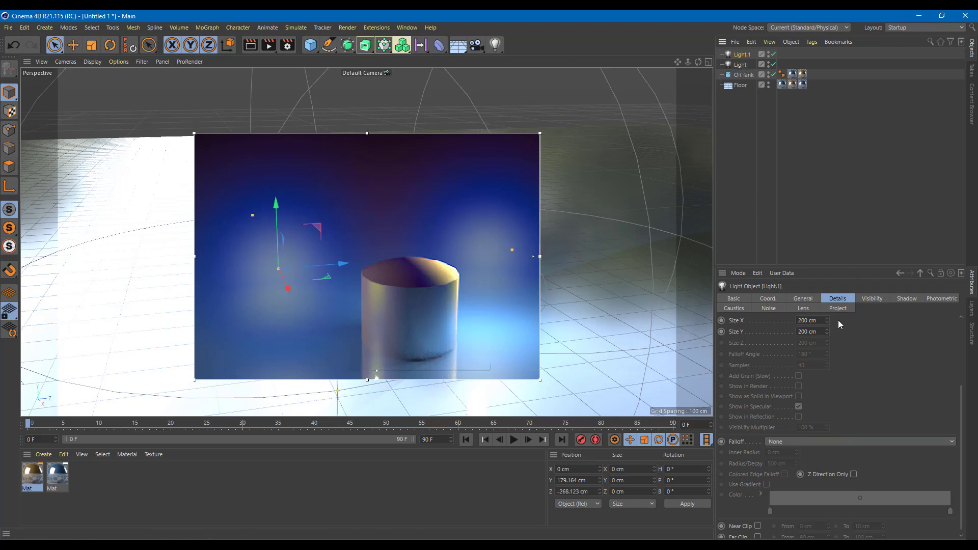
{"action": "left_click", "coordinate": [790, 442]}
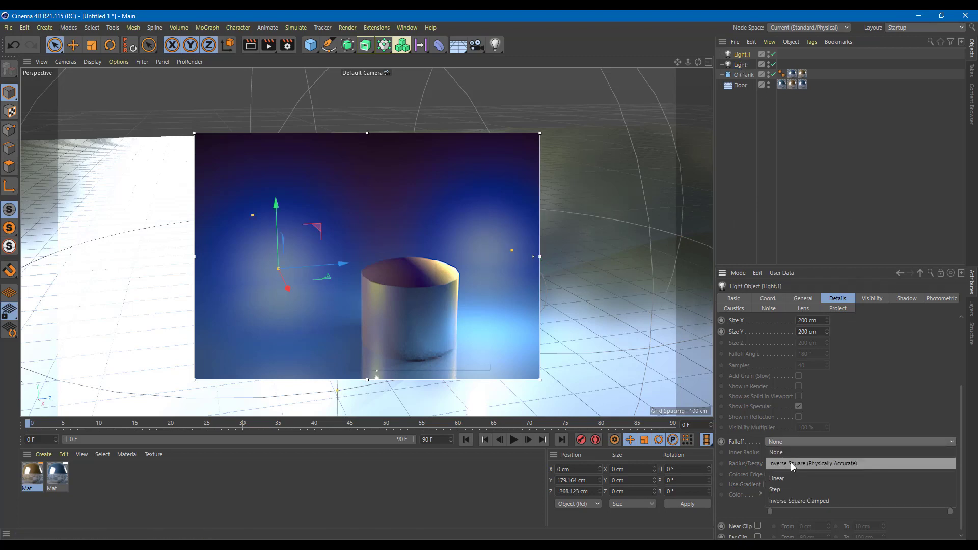
{"action": "left_click", "coordinate": [790, 462]}
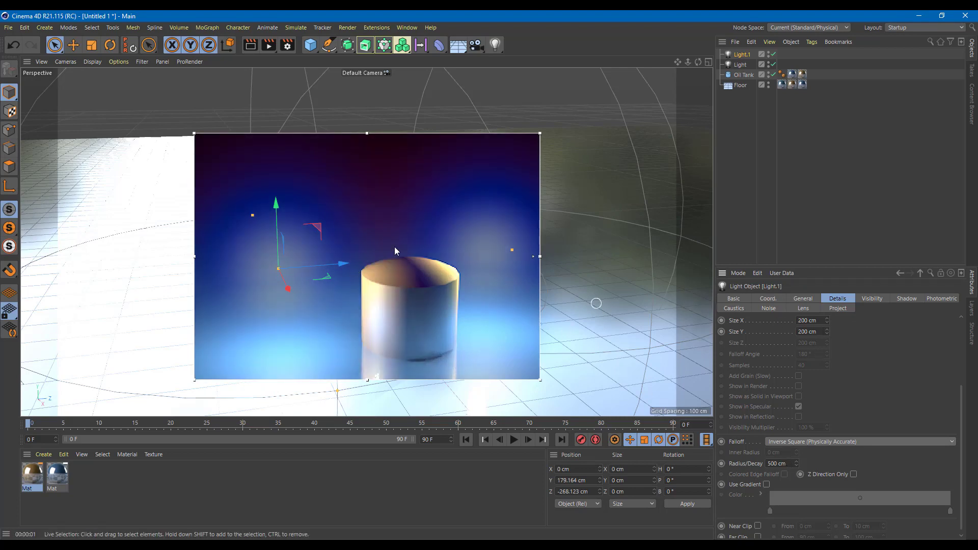
Select only the original Light and re-angle the view toward the tank to check the lighting.
{"action": "left_click_drag", "start_coordinate": [663, 269], "coordinate": [498, 212], "text": "alt"}
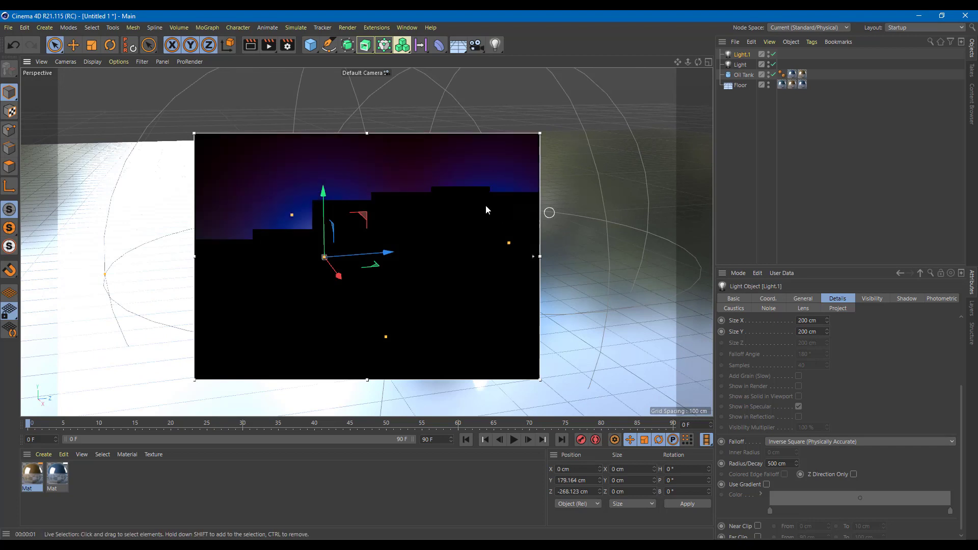
{"action": "left_click", "coordinate": [148, 281]}
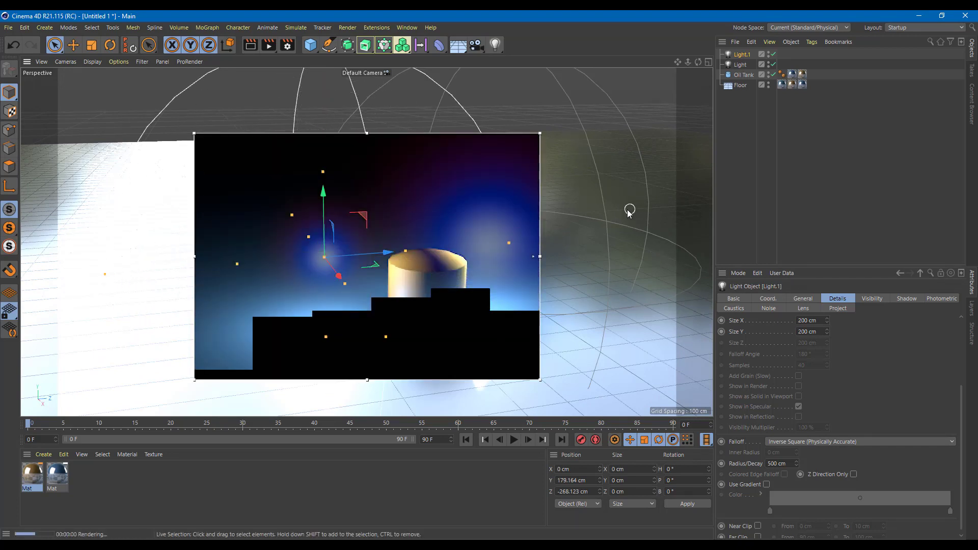
{"action": "left_click", "coordinate": [649, 225]}
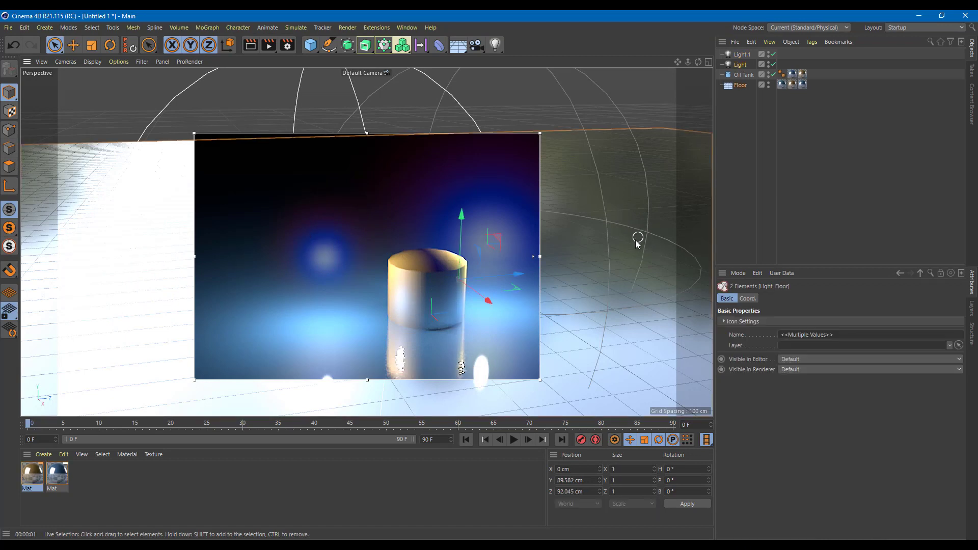
{"action": "left_click", "coordinate": [464, 84]}
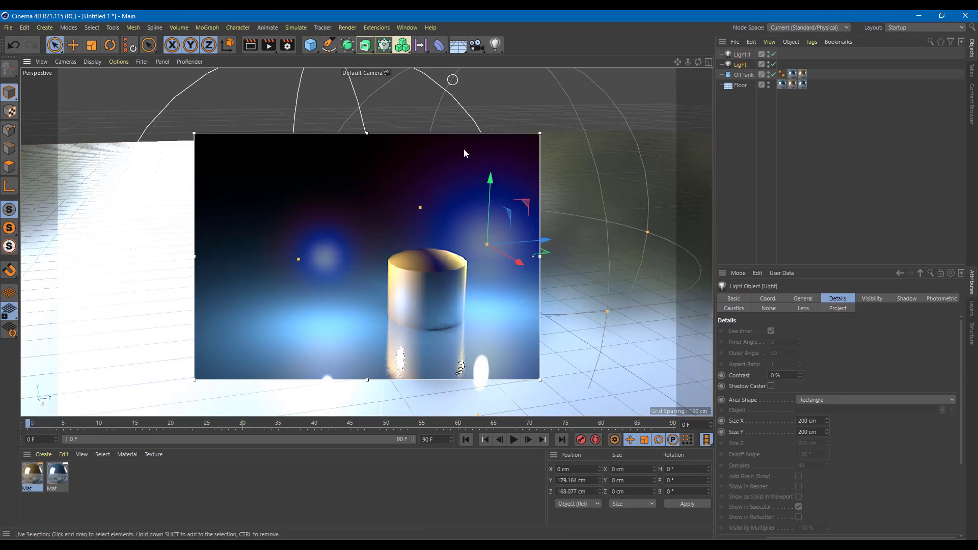
{"action": "left_click", "coordinate": [300, 259]}
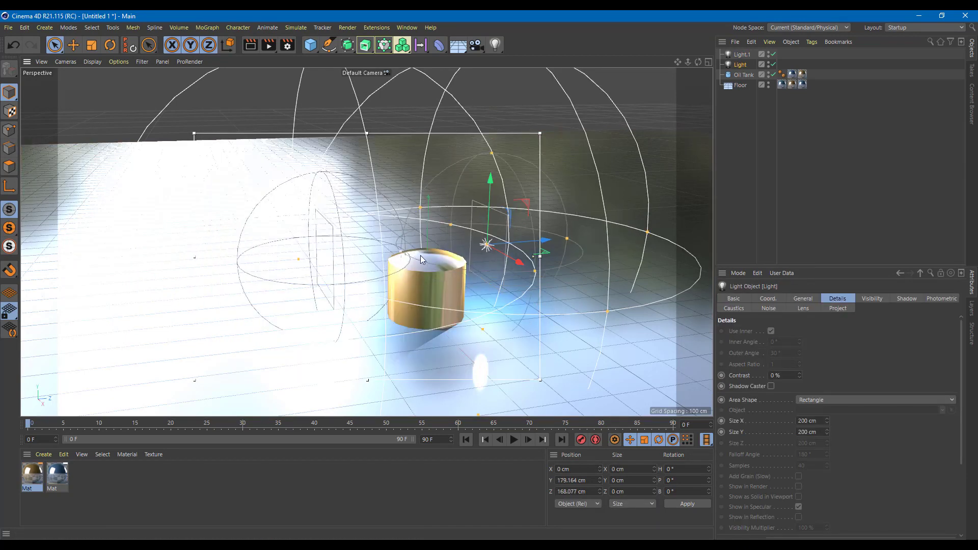
{"action": "left_click_drag", "start_coordinate": [488, 264], "coordinate": [411, 264], "text": "alt"}
{"action": "scroll", "coordinate": [410, 262], "scroll_direction": "up", "scroll_amount": 5}
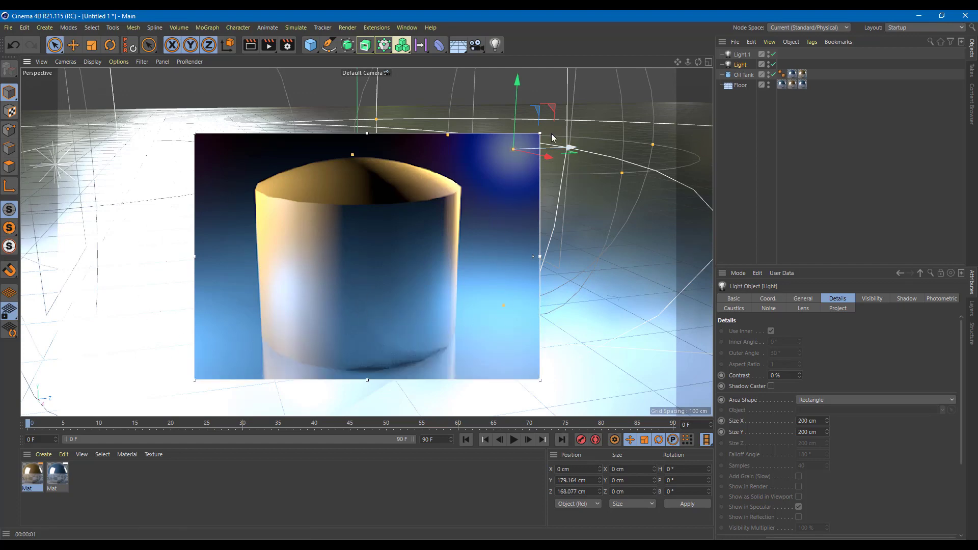
Delete the original Light, orbit around the tank, and select Light.1 for editing.
{"action": "key", "text": "Delete"}
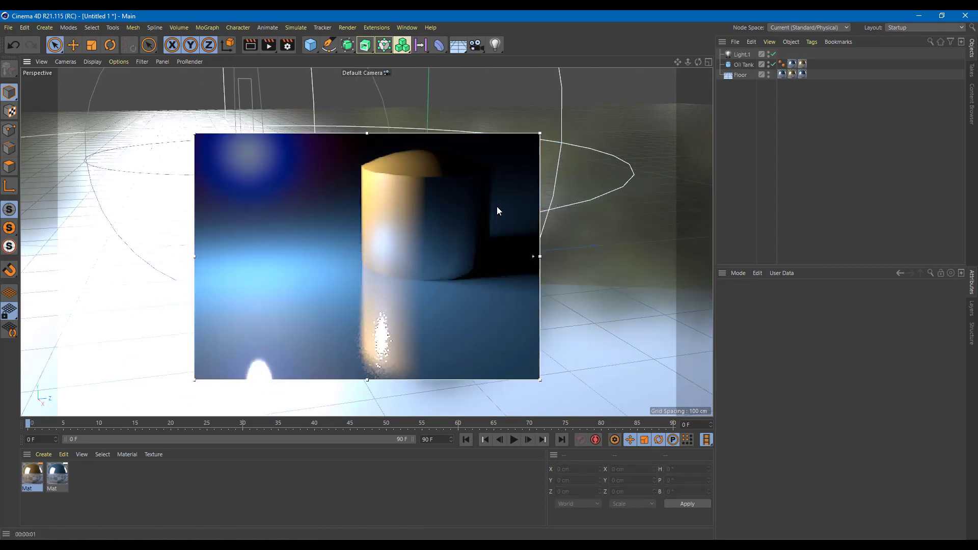
{"action": "left_click_drag", "start_coordinate": [491, 209], "coordinate": [493, 251], "text": "alt"}
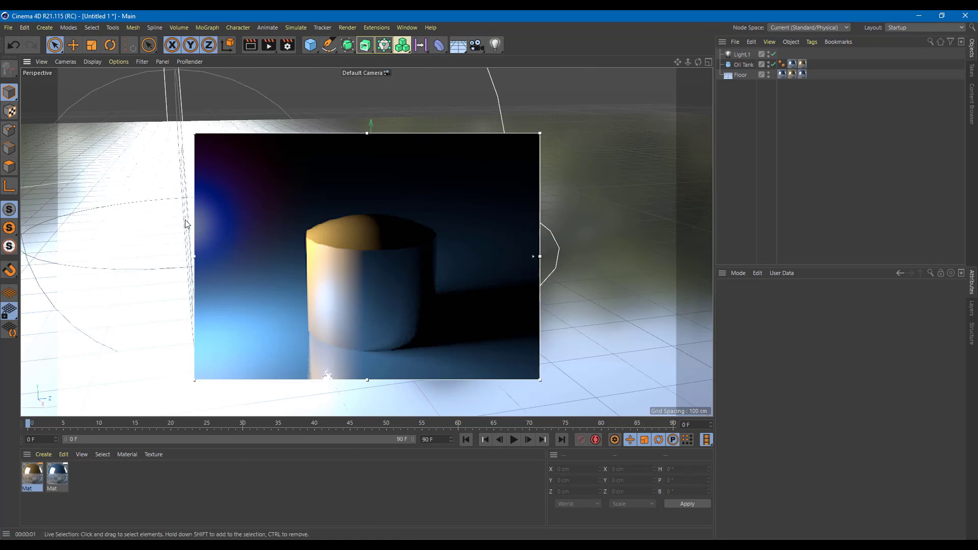
{"action": "left_click_drag", "start_coordinate": [203, 237], "coordinate": [233, 236], "text": "alt"}
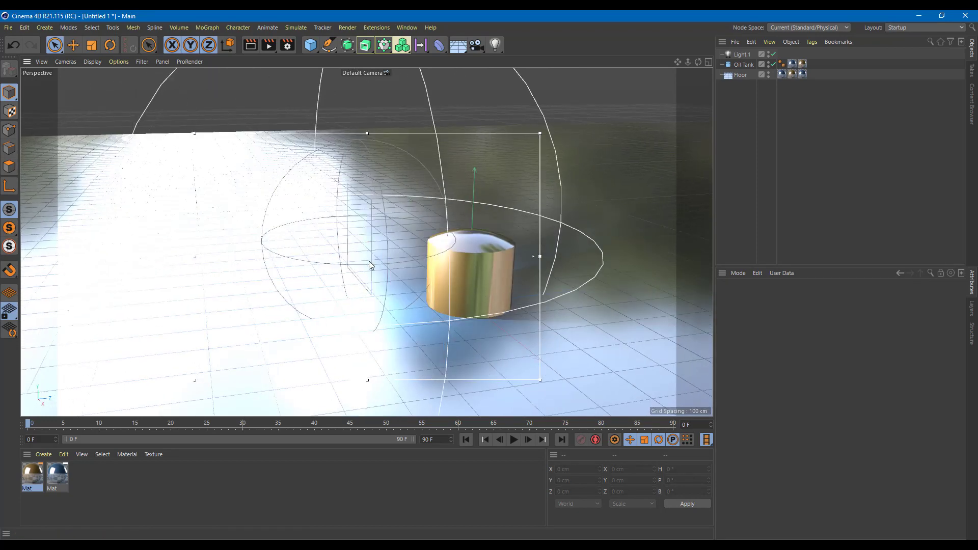
{"action": "left_click", "coordinate": [737, 54]}
{"action": "left_click_drag", "start_coordinate": [596, 169], "coordinate": [506, 178], "text": "alt"}
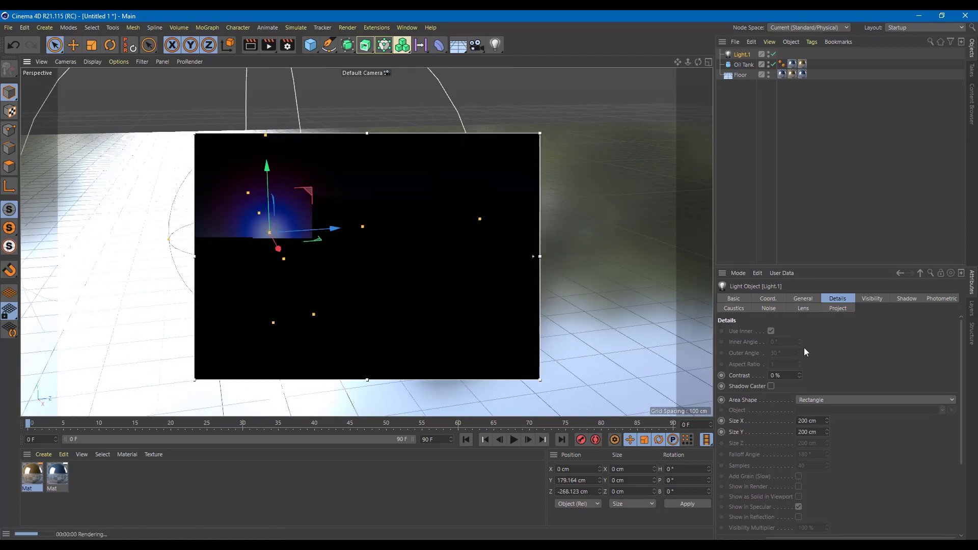
Turn Light.1 into a Spot light, pull it back from the tank, and widen its cone.
{"action": "left_click", "coordinate": [802, 299]}
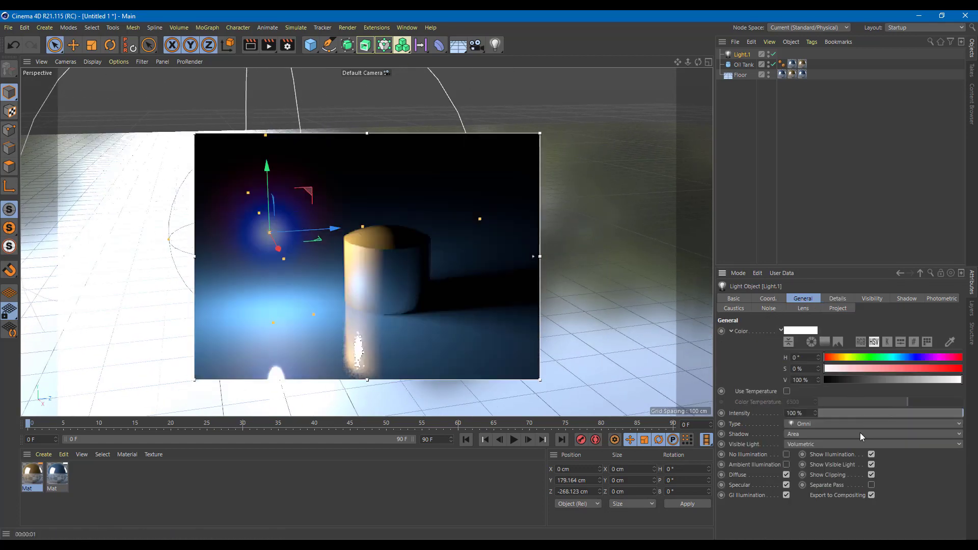
{"action": "left_click", "coordinate": [804, 423]}
{"action": "left_click", "coordinate": [807, 444]}
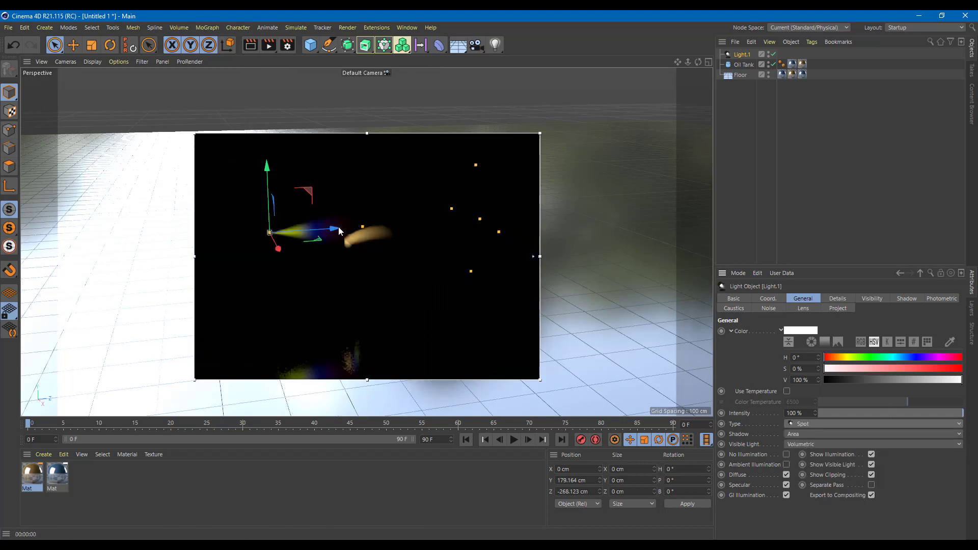
{"action": "left_click_drag", "start_coordinate": [330, 232], "coordinate": [262, 235]}
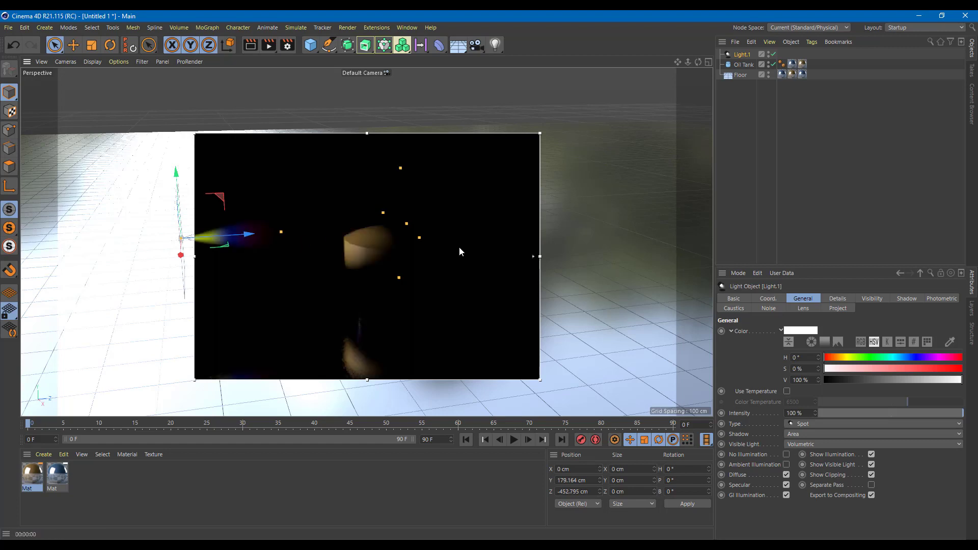
{"action": "left_click_drag", "start_coordinate": [401, 276], "coordinate": [430, 377]}
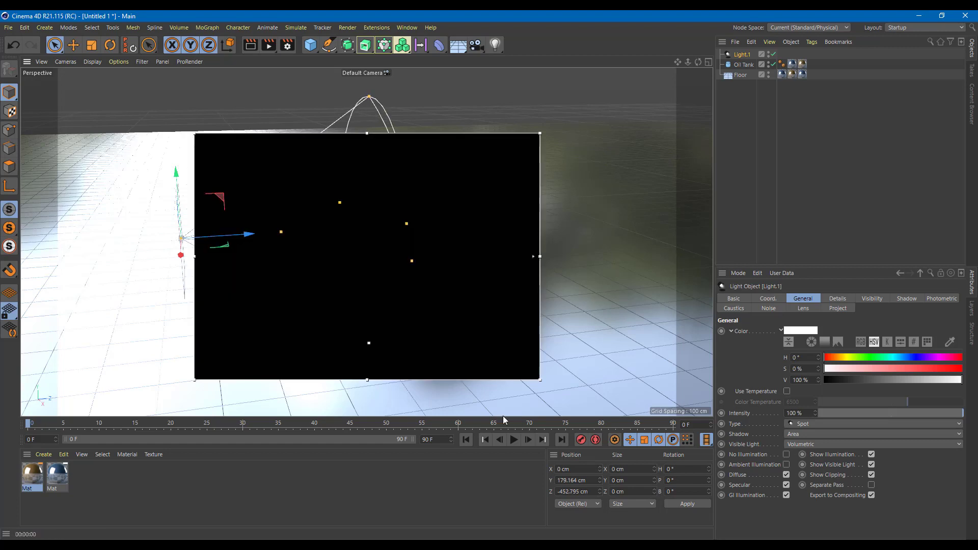
{"action": "left_click_drag", "start_coordinate": [407, 224], "coordinate": [466, 238]}
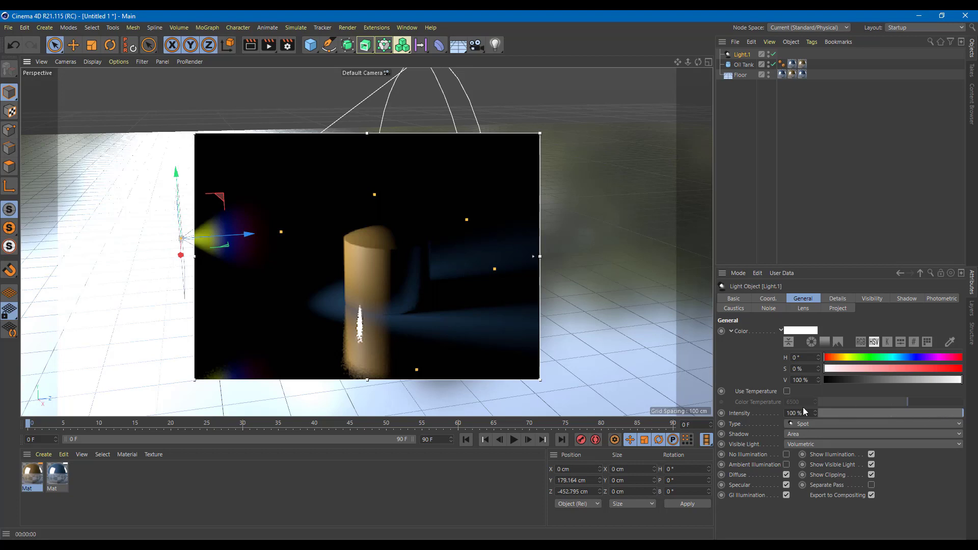
Test intensity at 307 %, restore it to 100 %, and keep the visible light Volumetric.
{"action": "left_click_drag", "start_coordinate": [817, 411], "coordinate": [846, 406]}
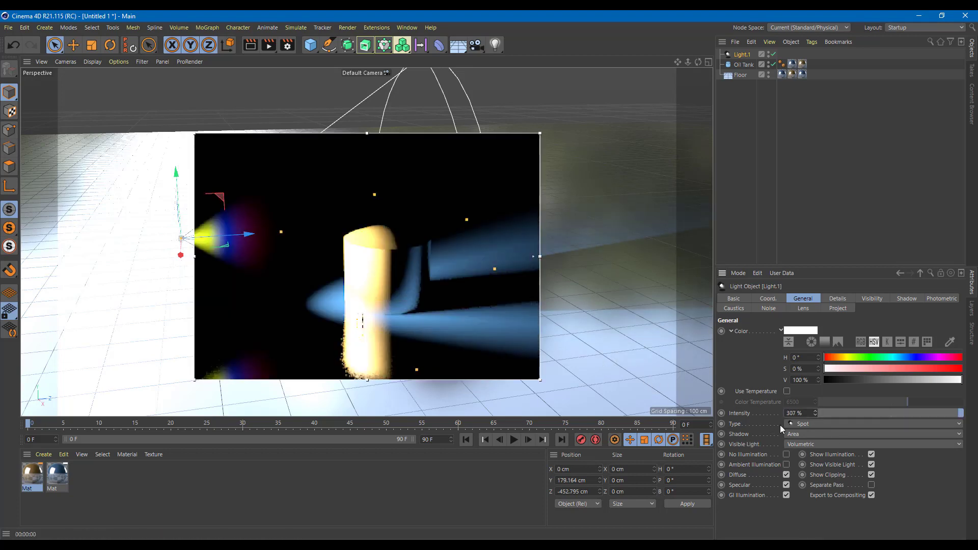
{"action": "left_click", "coordinate": [797, 412]}
{"action": "type", "text": "100"}
{"action": "key", "text": "Return"}
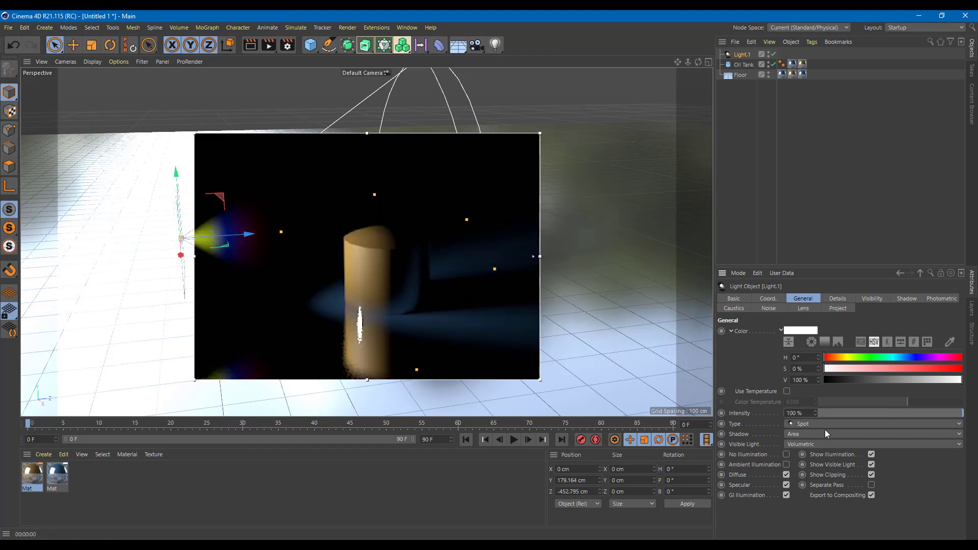
{"action": "left_click", "coordinate": [814, 444]}
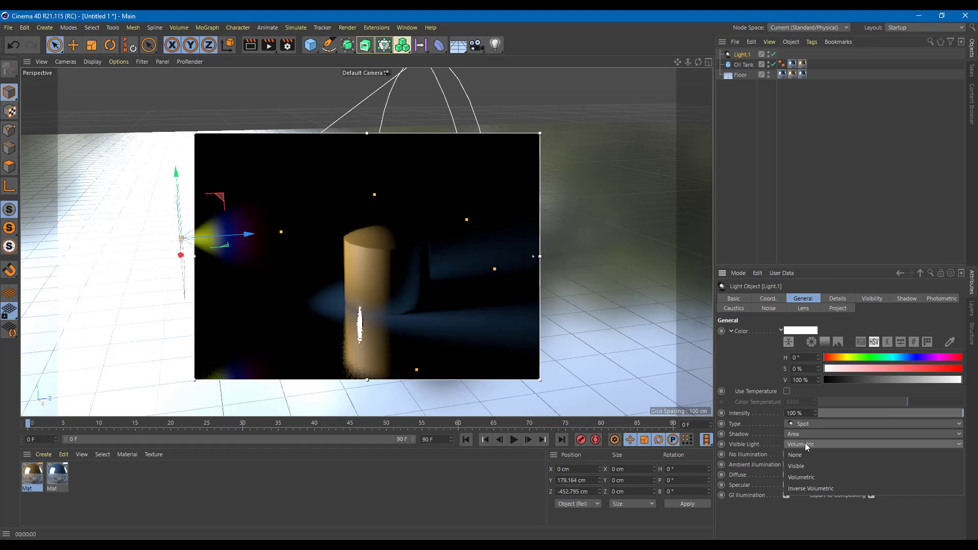
{"action": "left_click", "coordinate": [817, 477]}
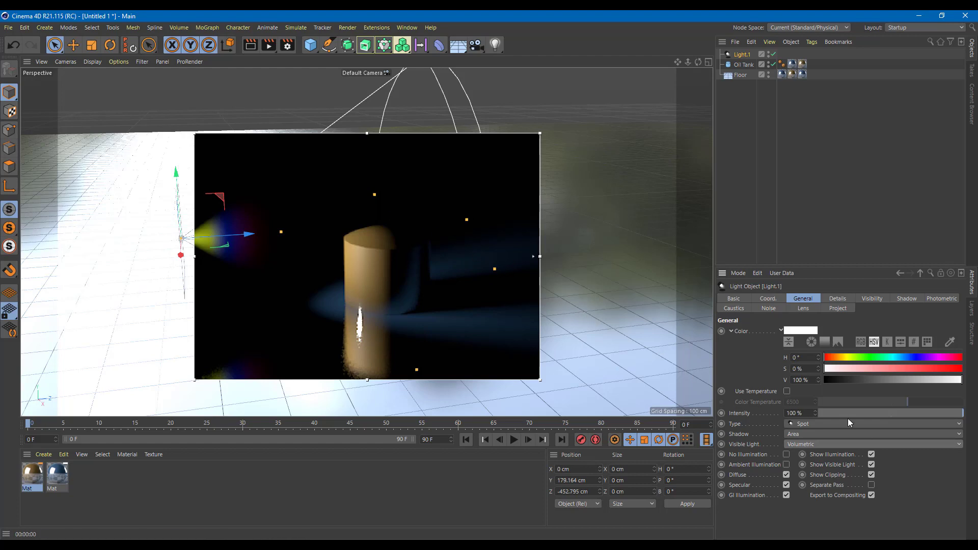
Try an Infinite light type, then settle on Area and move the light back toward the tank.
{"action": "left_click", "coordinate": [817, 423]}
{"action": "left_click", "coordinate": [815, 457]}
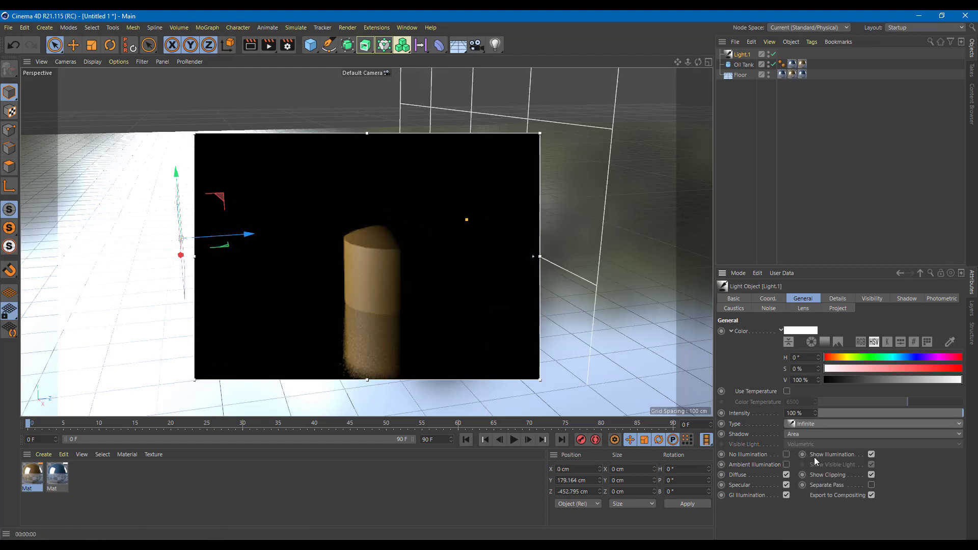
{"action": "left_click", "coordinate": [820, 424]}
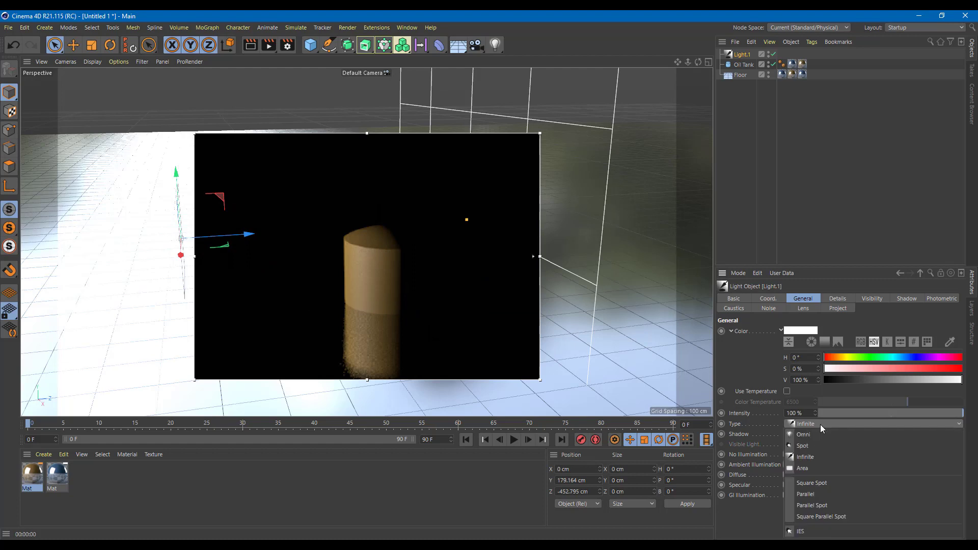
{"action": "left_click", "coordinate": [812, 465]}
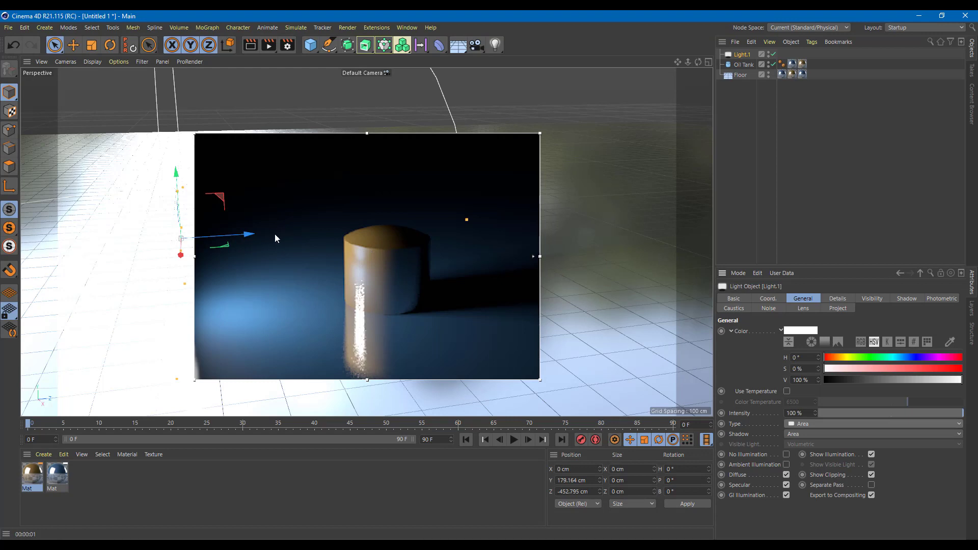
{"action": "left_click_drag", "start_coordinate": [245, 236], "coordinate": [331, 236]}
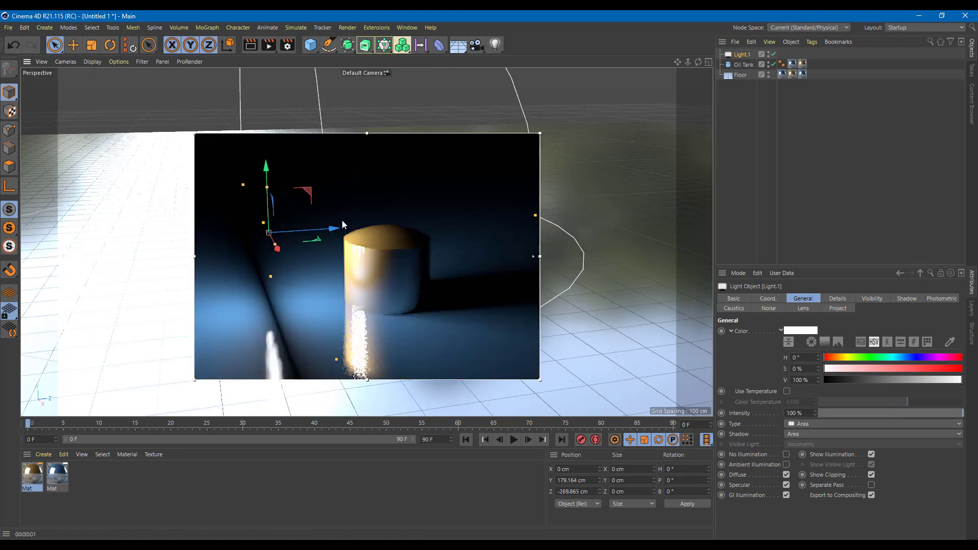
Rearrange the visibility colour gradient knots (yellow, red) and move the light over the tank.
{"action": "left_click_drag", "start_coordinate": [331, 232], "coordinate": [337, 231]}
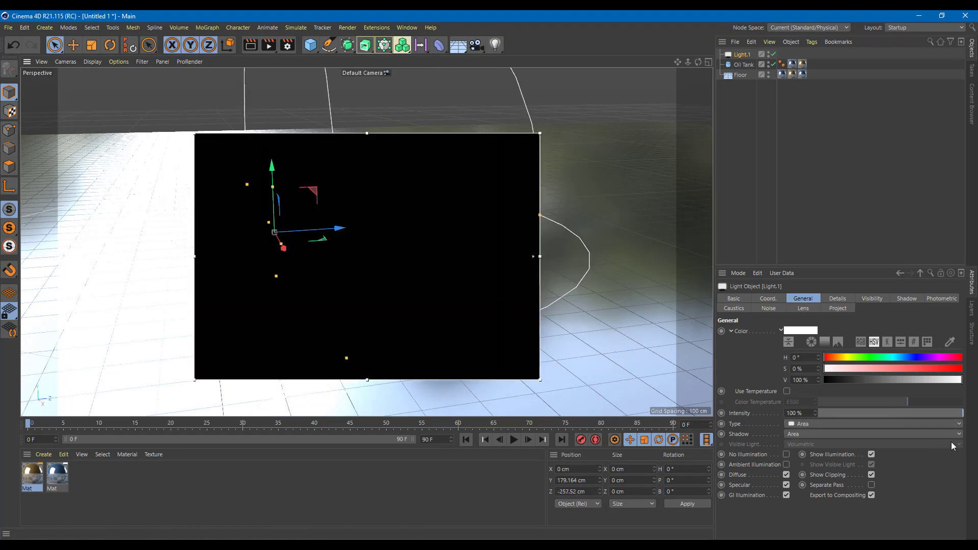
{"action": "left_click", "coordinate": [872, 299]}
{"action": "left_click_drag", "start_coordinate": [871, 499], "coordinate": [787, 500]}
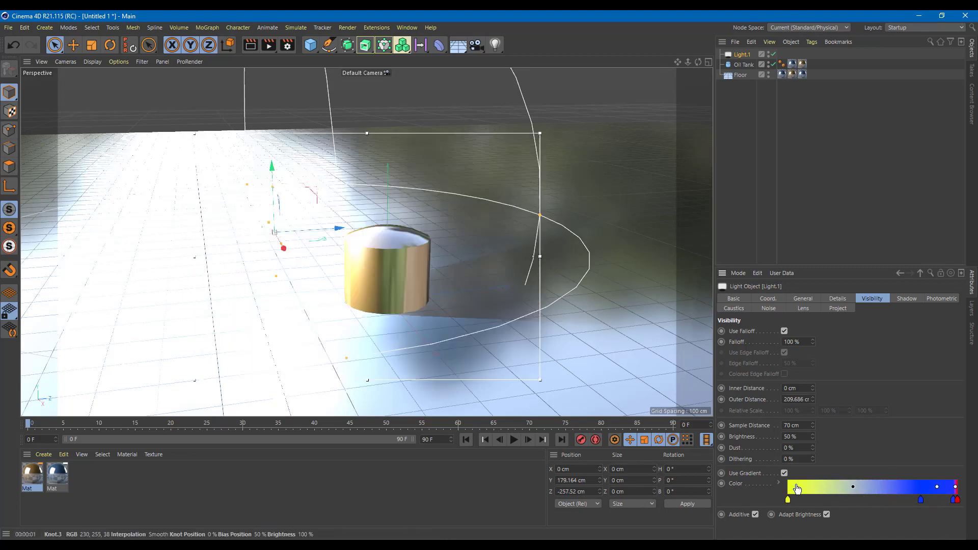
{"action": "left_click_drag", "start_coordinate": [854, 487], "coordinate": [787, 487]}
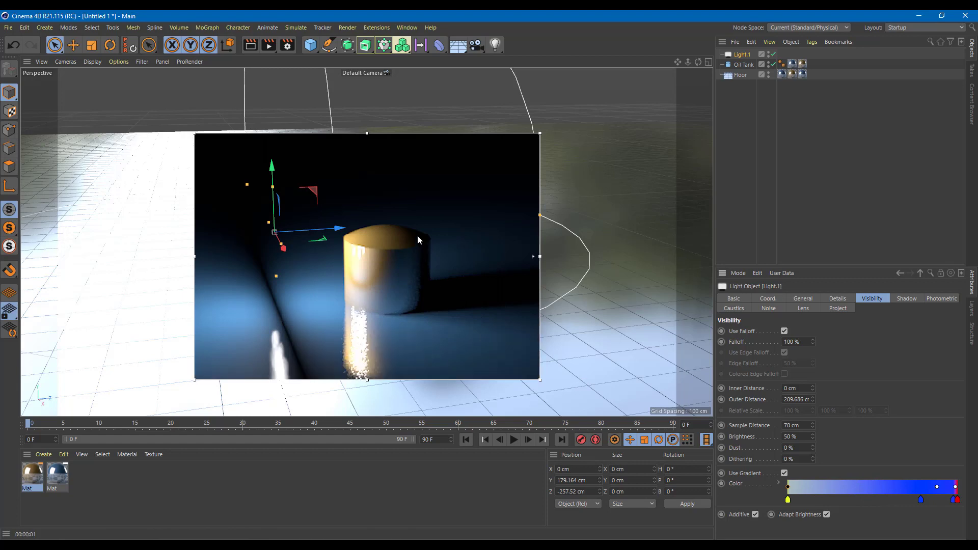
{"action": "left_click_drag", "start_coordinate": [336, 230], "coordinate": [466, 229]}
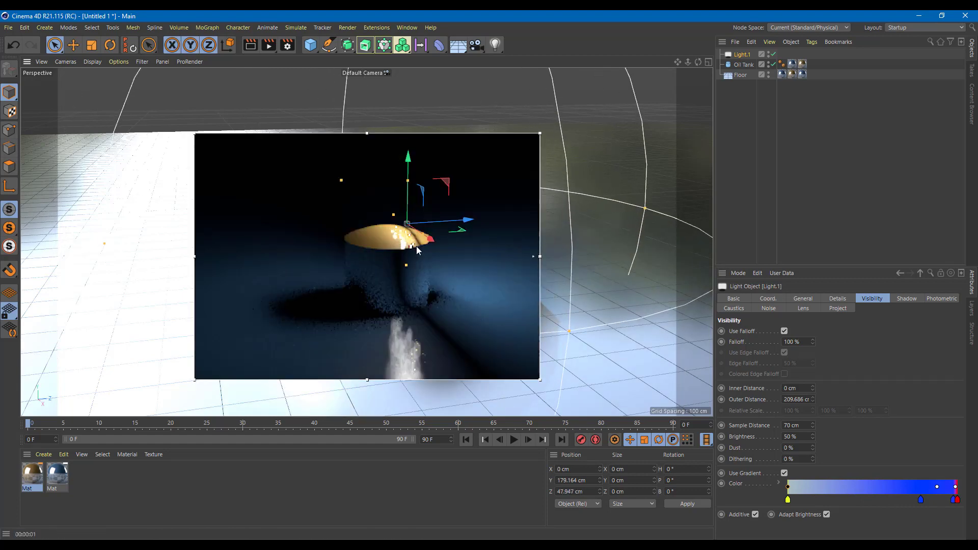
{"action": "left_click_drag", "start_coordinate": [957, 499], "coordinate": [850, 500]}
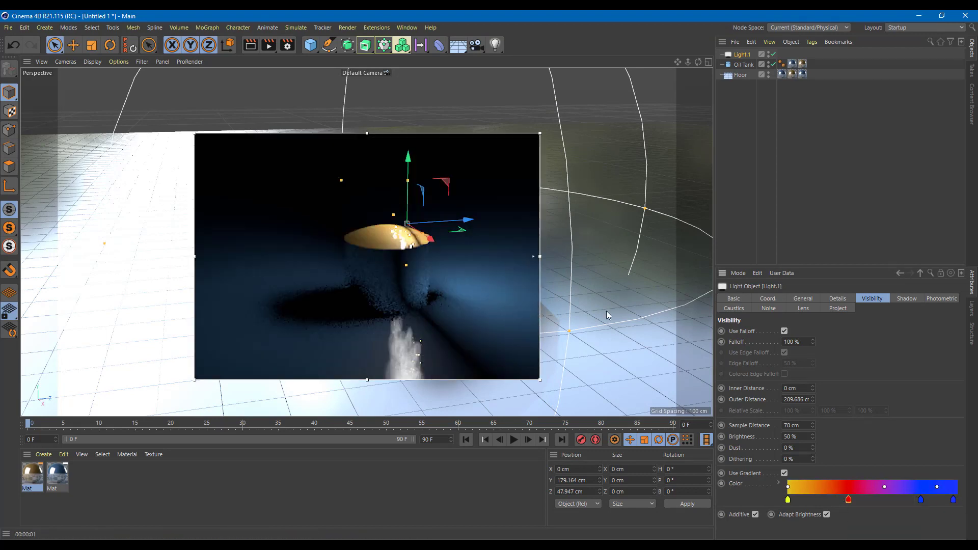
Raise the light above the tank to Y 241.8 cm and switch its type back to Omni.
{"action": "left_click_drag", "start_coordinate": [408, 159], "coordinate": [410, 133]}
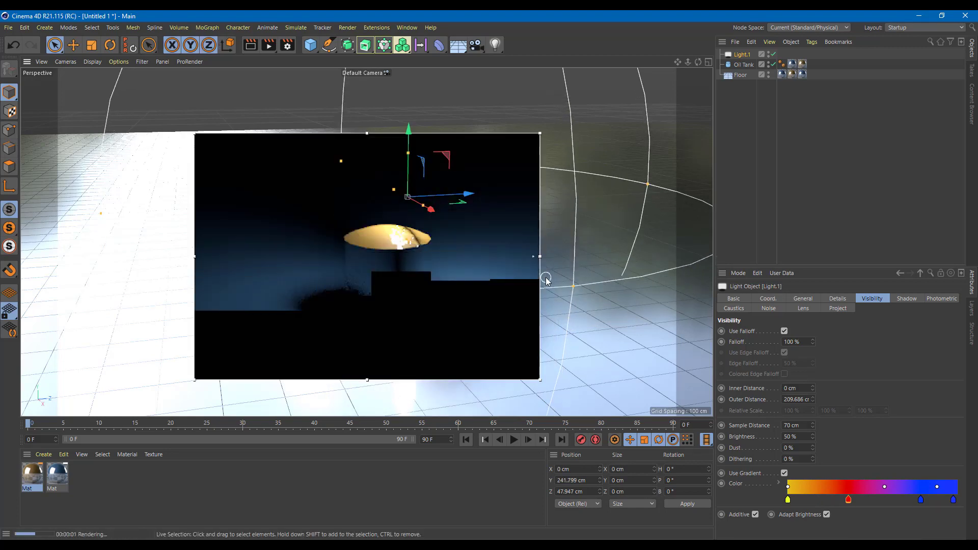
{"action": "left_click", "coordinate": [805, 299]}
{"action": "left_click", "coordinate": [810, 423]}
{"action": "left_click", "coordinate": [821, 439]}
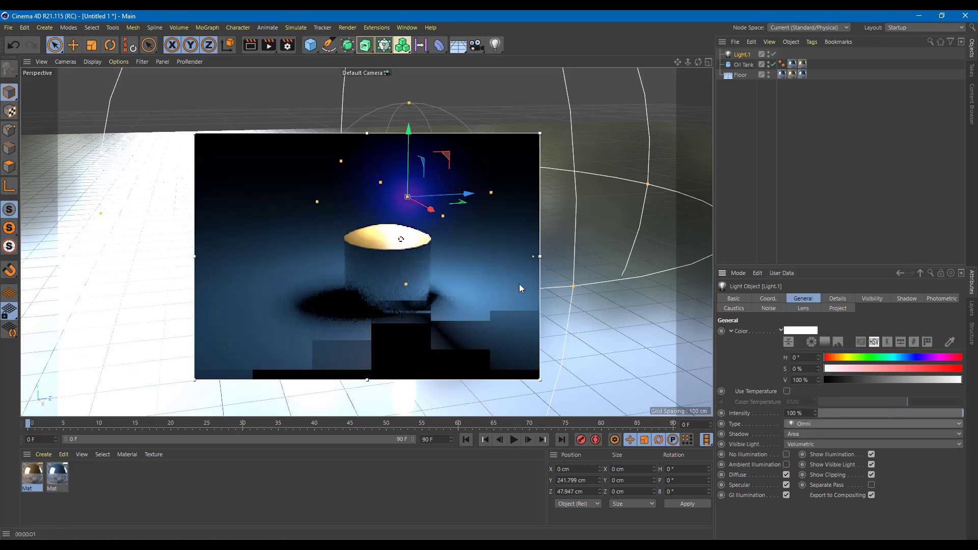